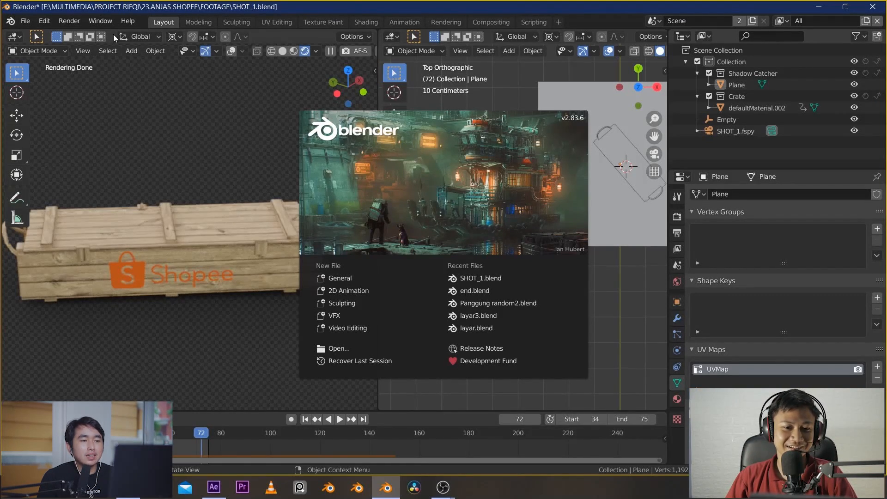
# Switch the program window to fullscreen
pyautogui.click(107, 21)
pyautogui.click(106, 21)
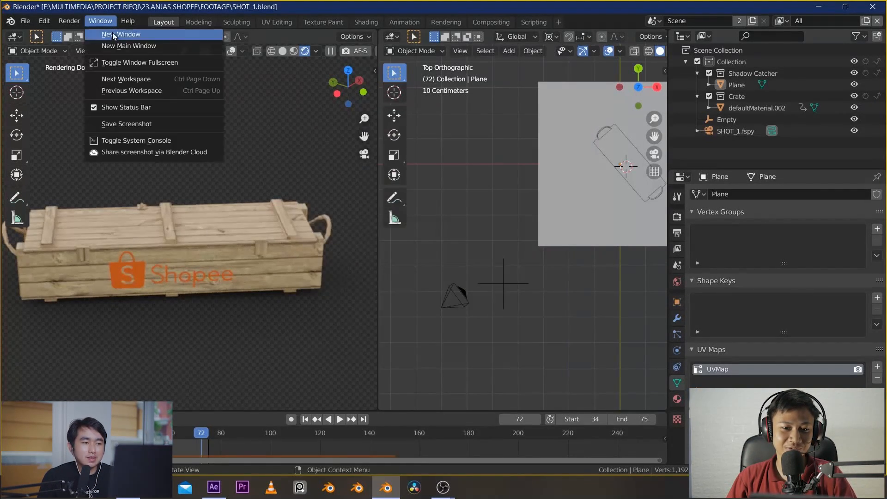
pyautogui.click(125, 62)
pyautogui.scroll(1, 186, 254)
pyautogui.keyDown('shift'); pyautogui.moveTo(187, 254); pyautogui.dragTo(233, 221, button='middle'); pyautogui.keyUp('shift')
pyautogui.scroll(3, 233, 221)
pyautogui.scroll(-2, 232, 208)
pyautogui.scroll(1, 229, 199)
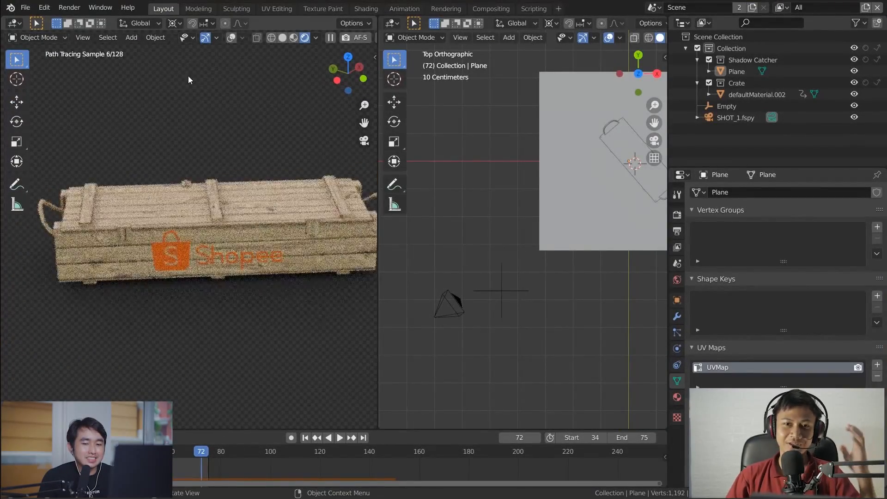
# Turn on the overlays in the rendered viewport and view the crate through the scene camera
pyautogui.click(232, 39)
pyautogui.keyDown('shift'); pyautogui.moveTo(262, 151); pyautogui.dragTo(242, 194, button='middle'); pyautogui.keyUp('shift')
pyautogui.moveTo(182, 200); pyautogui.dragTo(236, 191, button='middle')
pyautogui.press('KP_0')
pyautogui.scroll(2, 194, 194)
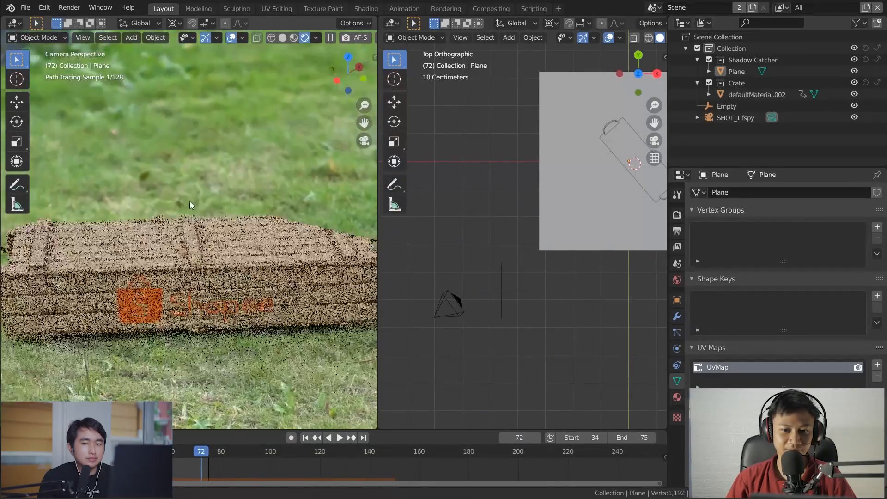
pyautogui.scroll(1, 200, 201)
# Exclude the Crate collection to show only the background footage, and include it again
pyautogui.click(709, 83)
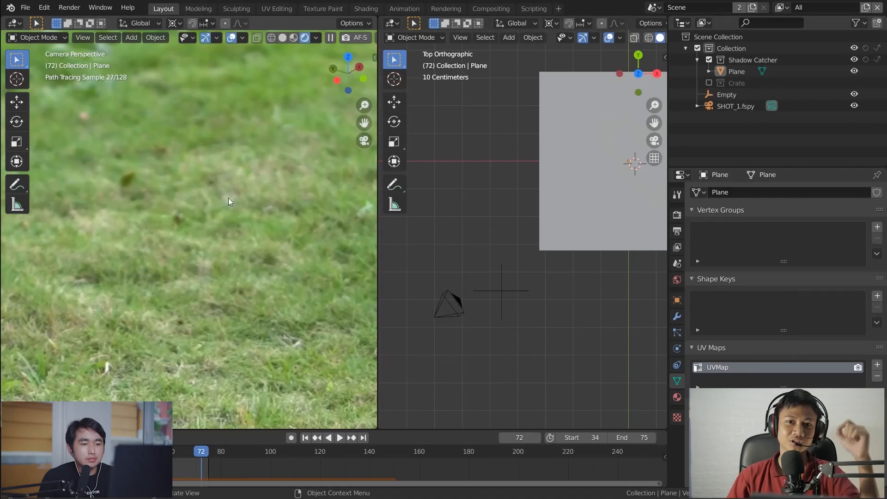
pyautogui.click(708, 83)
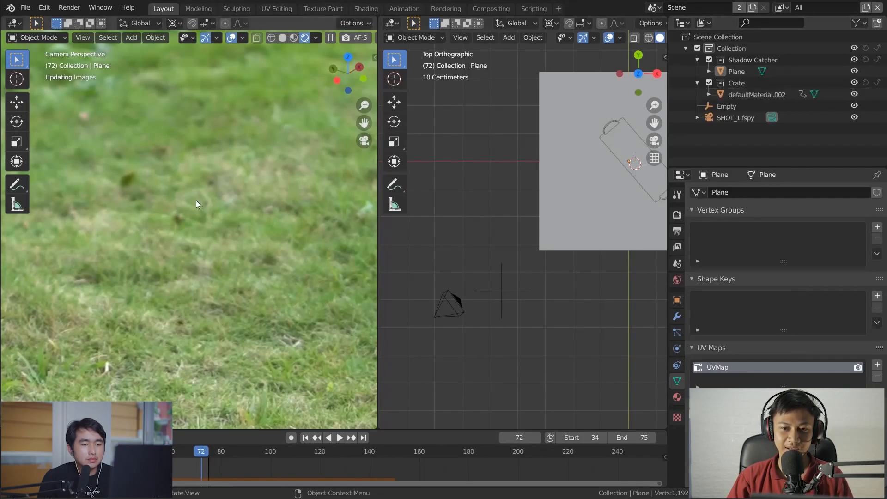
pyautogui.scroll(-3, 196, 201)
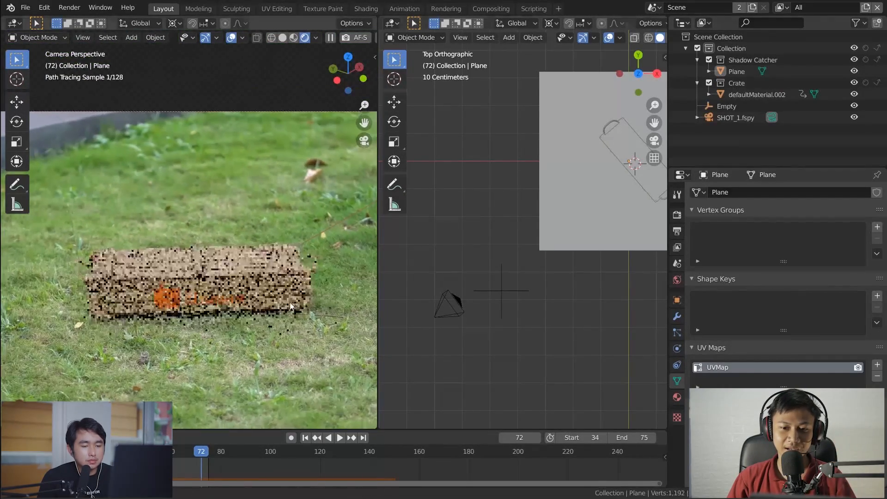
pyautogui.scroll(3, 277, 291)
# Select the SHOT_1.fspy camera in the top view and inspect how the crate sits in the grass footage
pyautogui.click(453, 314)
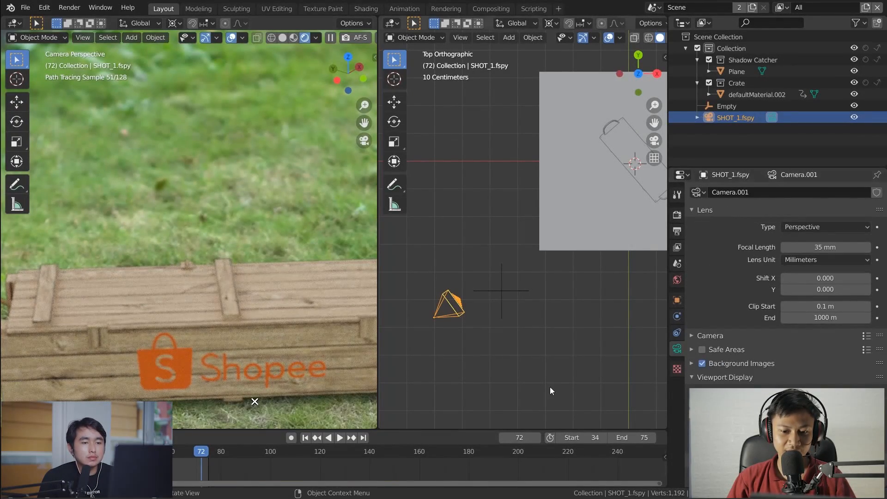
pyautogui.keyDown('shift'); pyautogui.moveTo(456, 325); pyautogui.dragTo(478, 314, button='middle'); pyautogui.keyUp('shift')
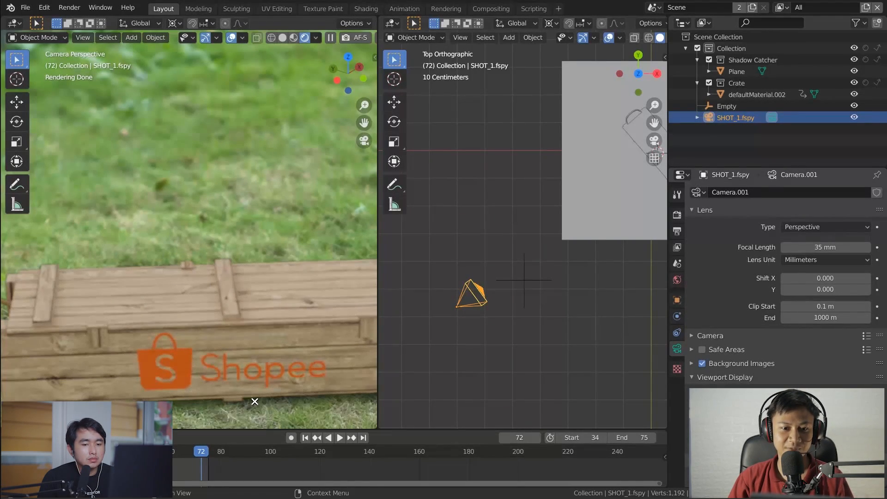
pyautogui.keyDown('shift'); pyautogui.moveTo(169, 308); pyautogui.dragTo(161, 231, button='middle'); pyautogui.keyUp('shift')
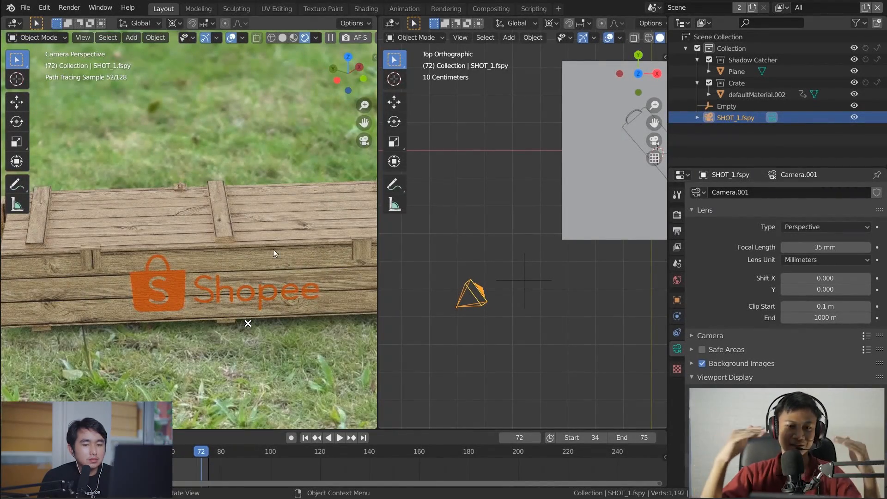
pyautogui.scroll(-3, 277, 248)
pyautogui.keyDown('shift'); pyautogui.moveTo(258, 215); pyautogui.dragTo(256, 230, button='middle'); pyautogui.keyUp('shift')
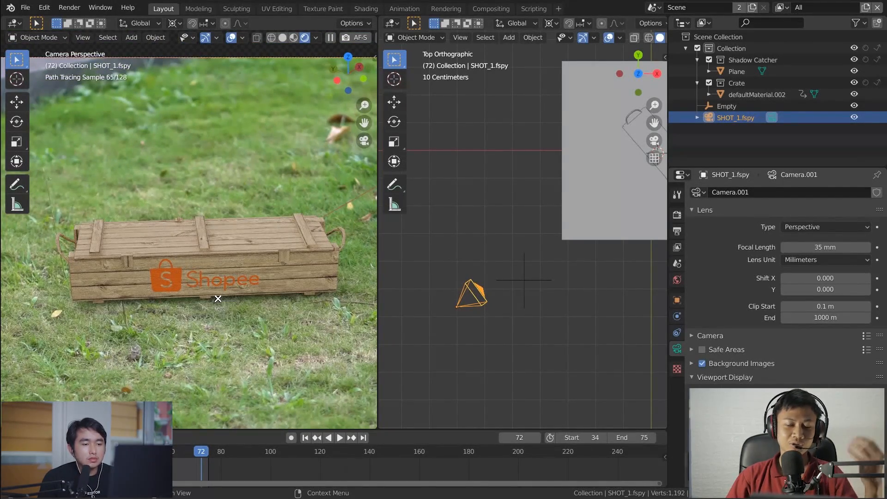
pyautogui.scroll(2, 236, 256)
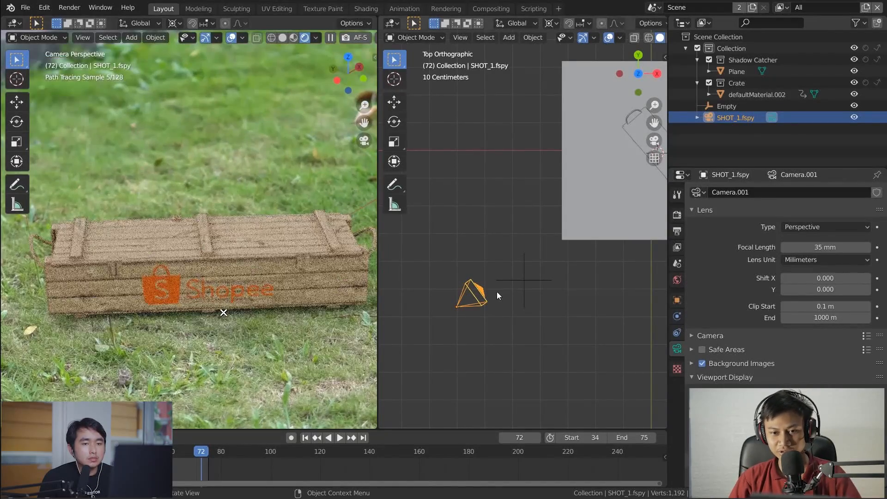
# Move the Empty around in the top view, leaving it between the camera and the shadow catcher plane
pyautogui.click(539, 281)
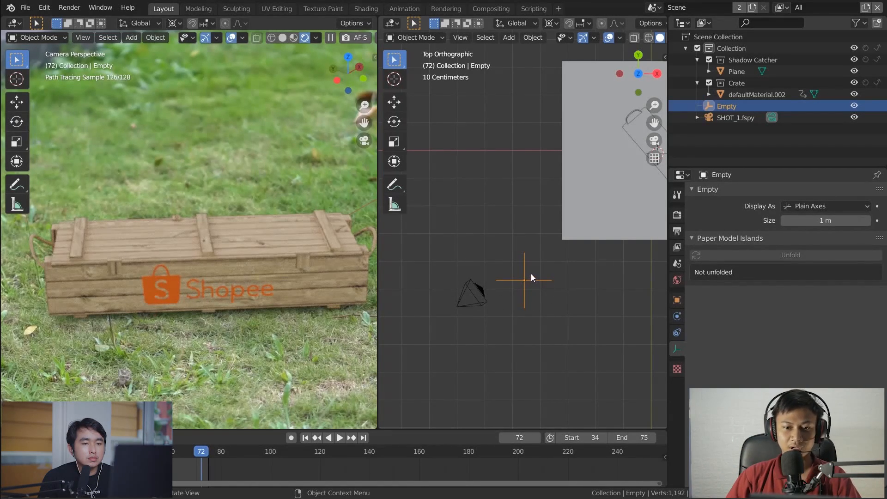
pyautogui.press('g')
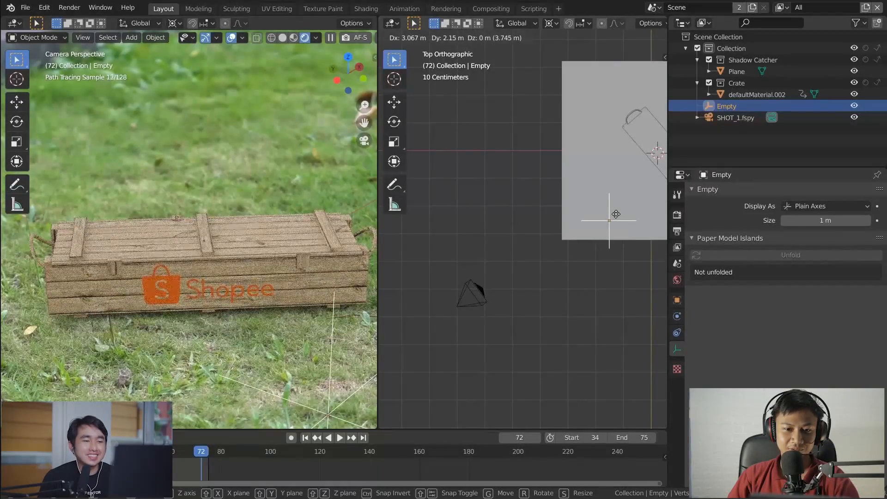
pyautogui.click(510, 254)
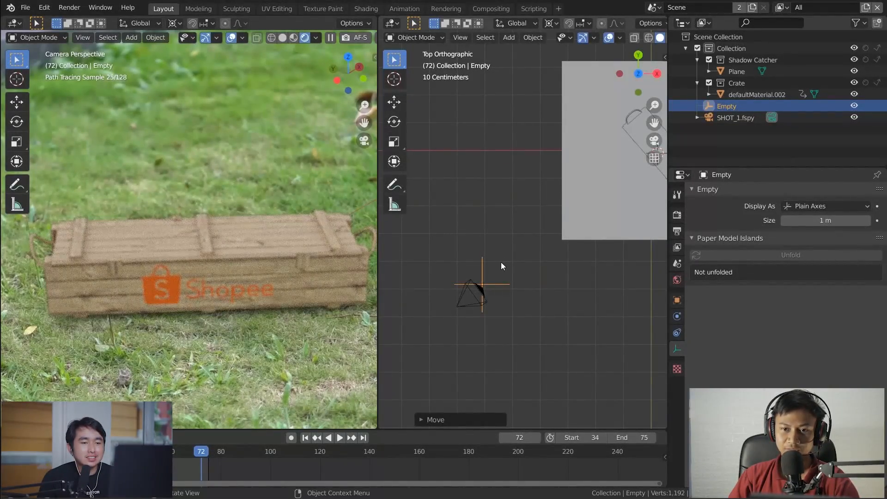
pyautogui.press('g')
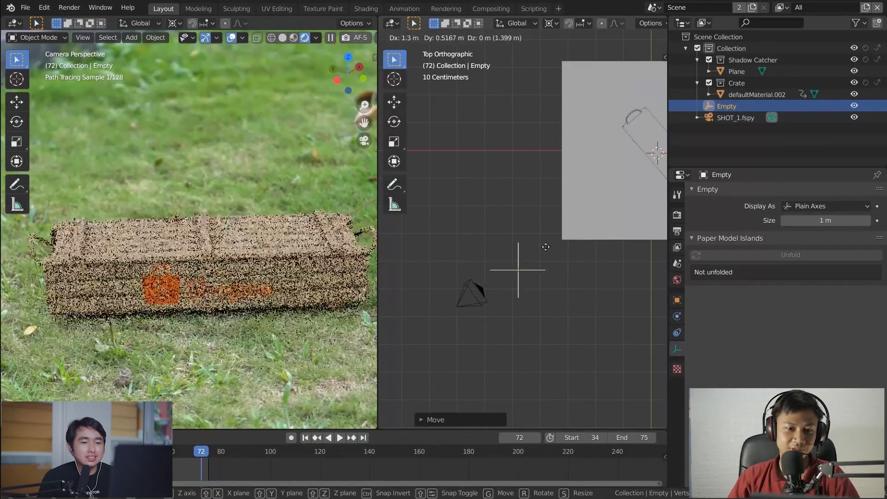
pyautogui.click(594, 216)
pyautogui.press('g')
pyautogui.click(541, 250)
pyautogui.press('g')
pyautogui.click(540, 265)
pyautogui.press('g')
pyautogui.click(534, 273)
pyautogui.press('g')
pyautogui.click(561, 254)
pyautogui.press('g')
pyautogui.click(548, 261)
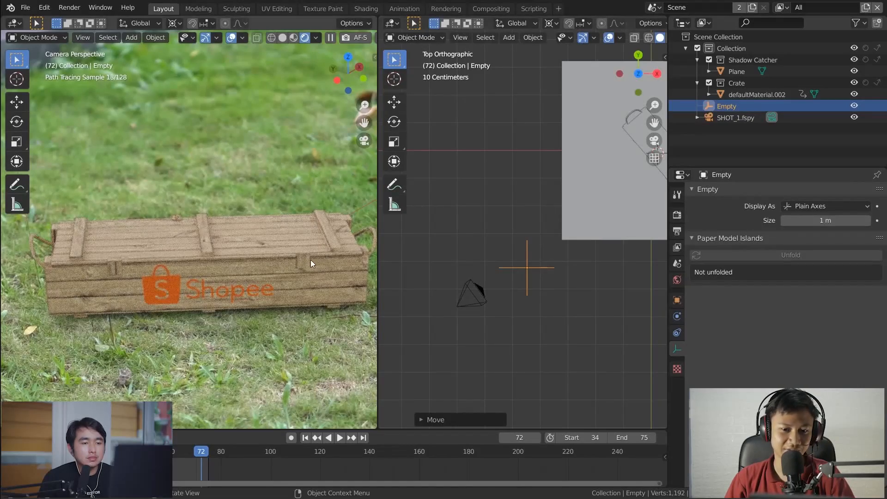
pyautogui.scroll(-3, 309, 246)
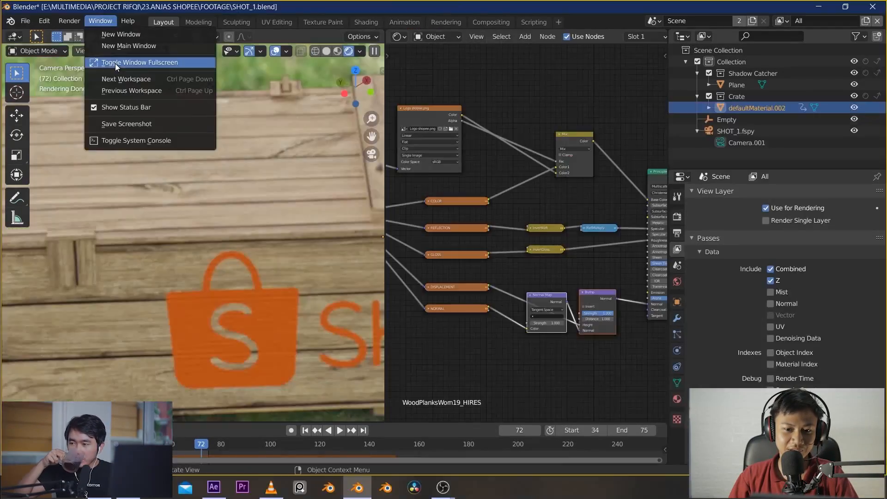
# Examine the crate's wood planks and logo up close from the camera and from an angle, along with its node setup
pyautogui.scroll(3, 232, 221)
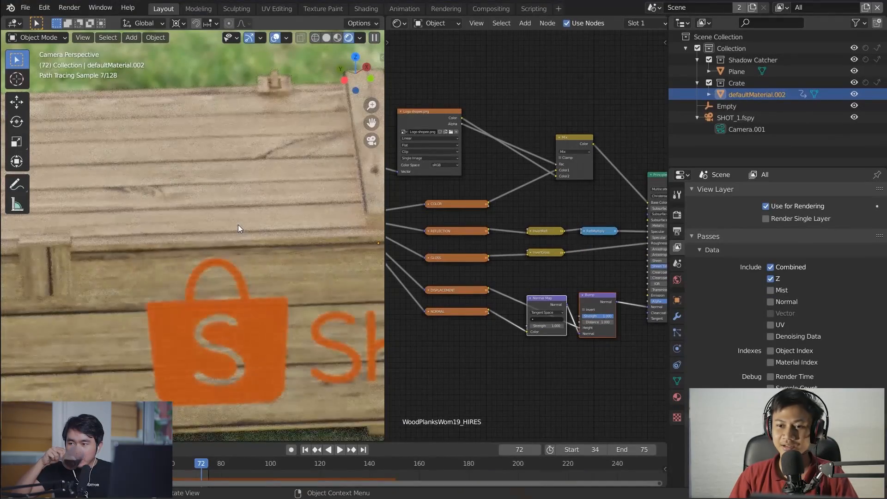
pyautogui.scroll(-6, 250, 219)
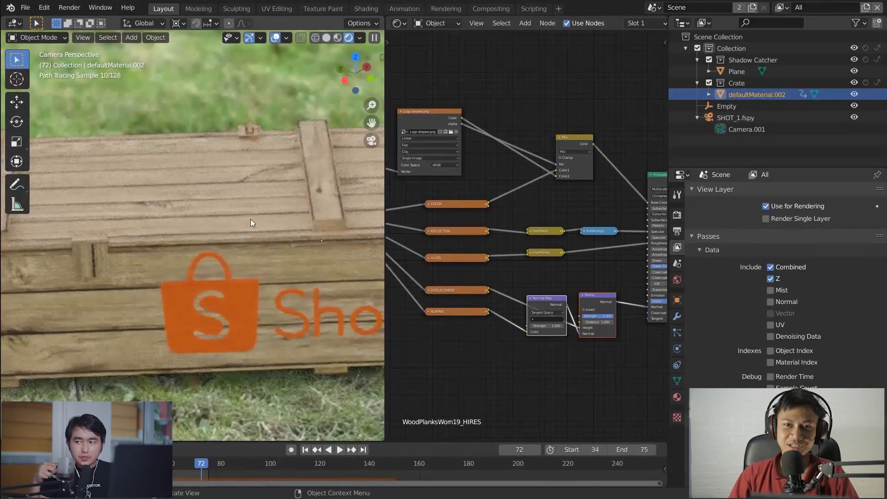
pyautogui.moveTo(207, 234)
pyautogui.mouseDown(button='middle')
pyautogui.moveTo(233, 229)
pyautogui.moveTo(327, 296)
pyautogui.moveTo(303, 253)
pyautogui.moveTo(266, 292)
pyautogui.moveTo(287, 244)
pyautogui.moveTo(245, 284)
pyautogui.moveTo(249, 291)
pyautogui.mouseUp(button='middle')
pyautogui.scroll(4, 221, 226)
pyautogui.scroll(-4, 320, 294)
pyautogui.scroll(4, 309, 284)
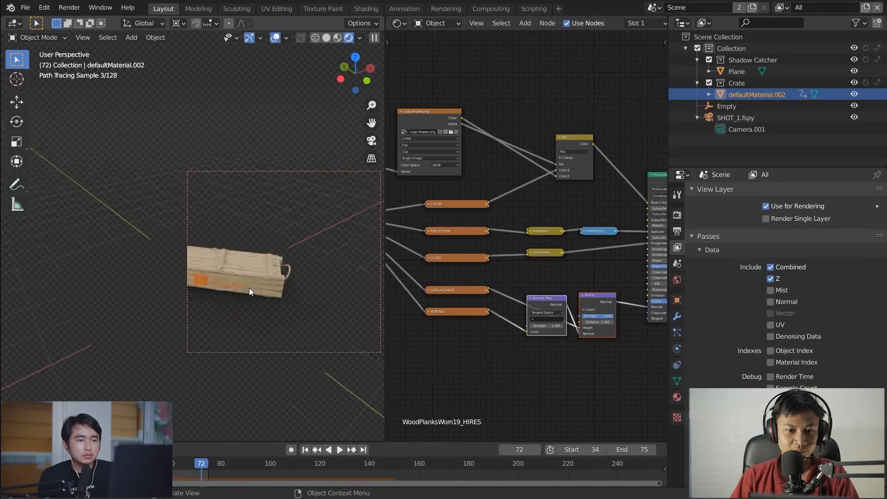
pyautogui.scroll(5, 248, 268)
pyautogui.moveTo(247, 268); pyautogui.dragTo(259, 272, button='middle')
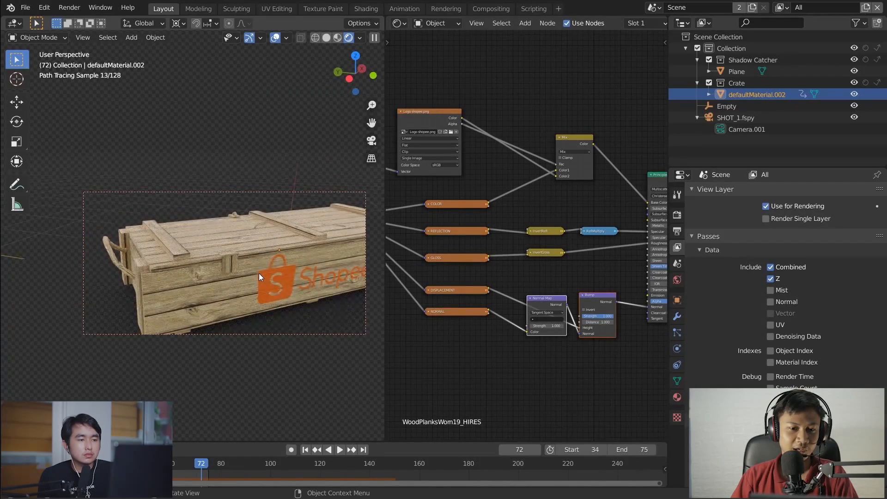
pyautogui.scroll(-2, 479, 255)
pyautogui.moveTo(479, 255); pyautogui.dragTo(441, 273, button='middle')
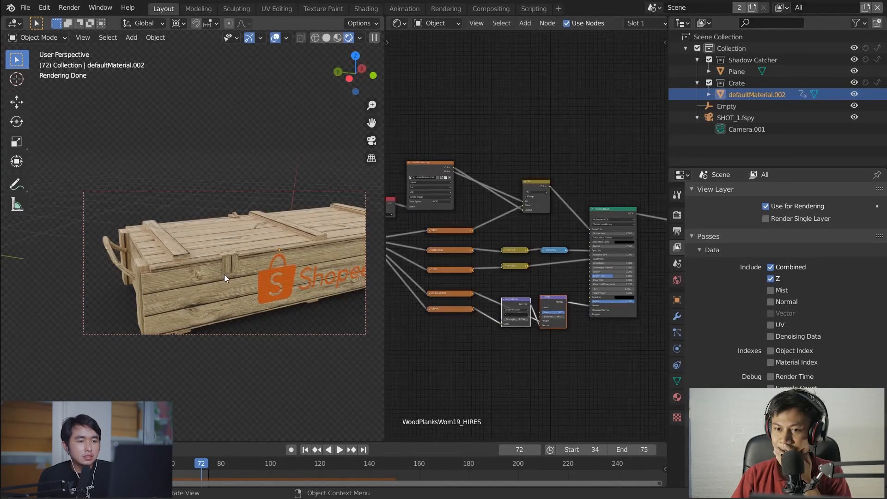
# Return to the camera view and preview the COLOR, REFLECTION and GLOSS texture nodes one by one on the crate
pyautogui.press('KP_0')
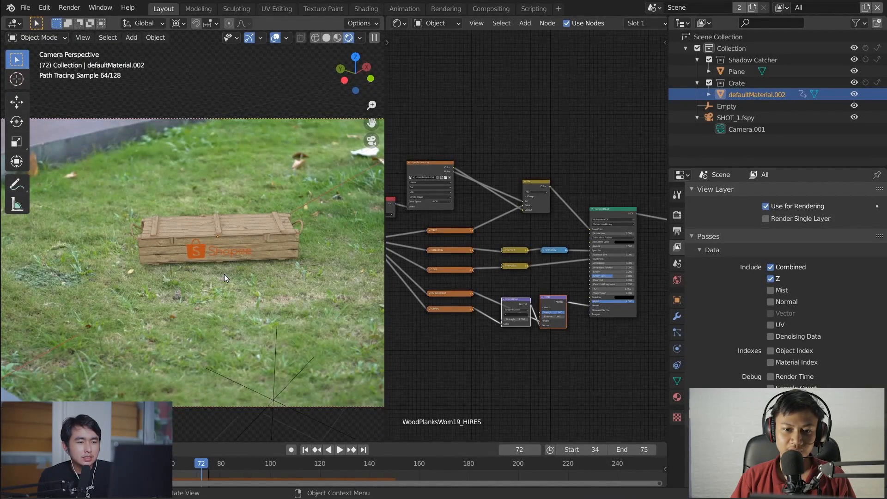
pyautogui.moveTo(485, 226); pyautogui.dragTo(503, 248, button='middle')
pyautogui.scroll(4, 207, 242)
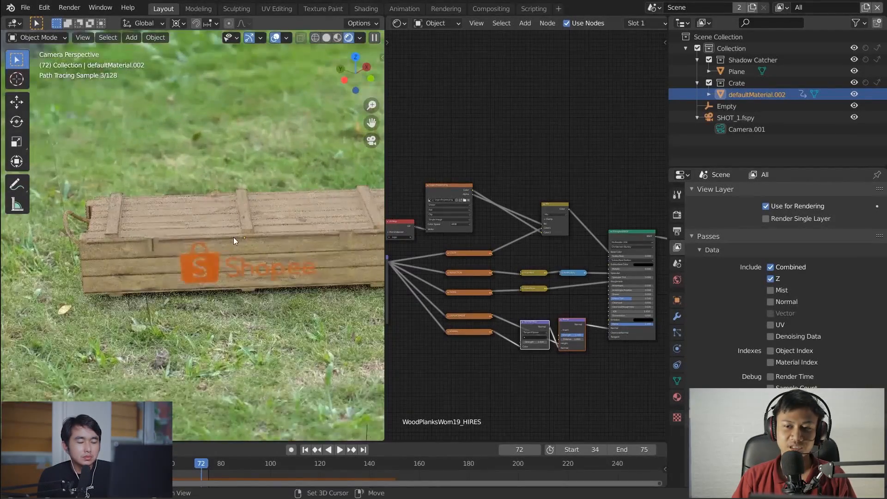
pyautogui.keyDown('shift'); pyautogui.moveTo(234, 237); pyautogui.dragTo(206, 282, button='middle'); pyautogui.keyUp('shift')
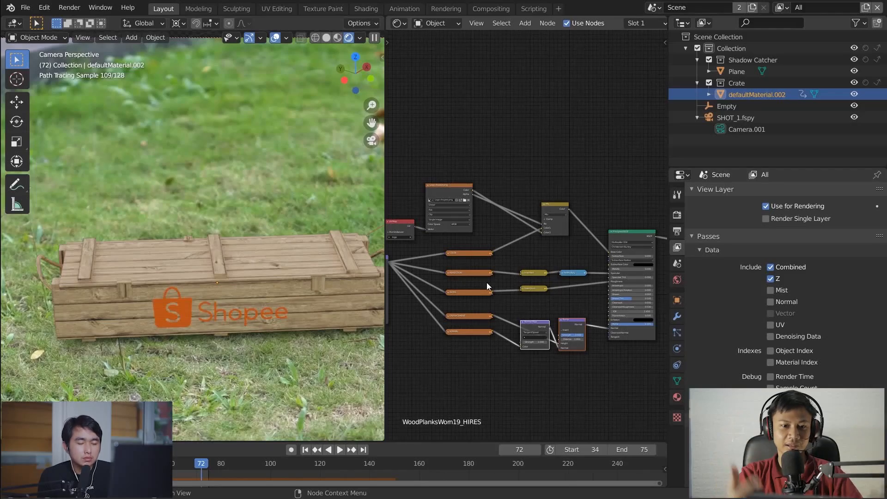
pyautogui.keyDown('ctrl'); pyautogui.moveTo(486, 282); pyautogui.dragTo(474, 243, button='middle'); pyautogui.keyUp('ctrl')
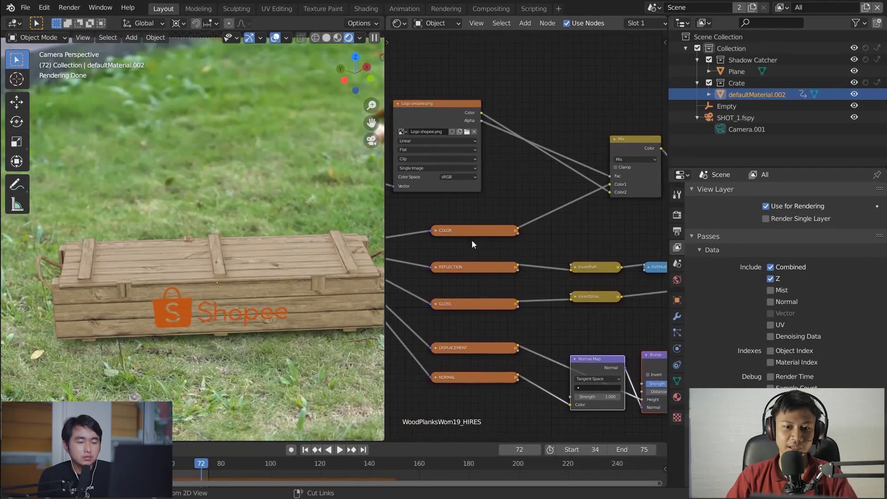
pyautogui.keyDown('ctrl'); pyautogui.keyDown('shift'); pyautogui.click(460, 231); pyautogui.keyUp('shift'); pyautogui.keyUp('ctrl')
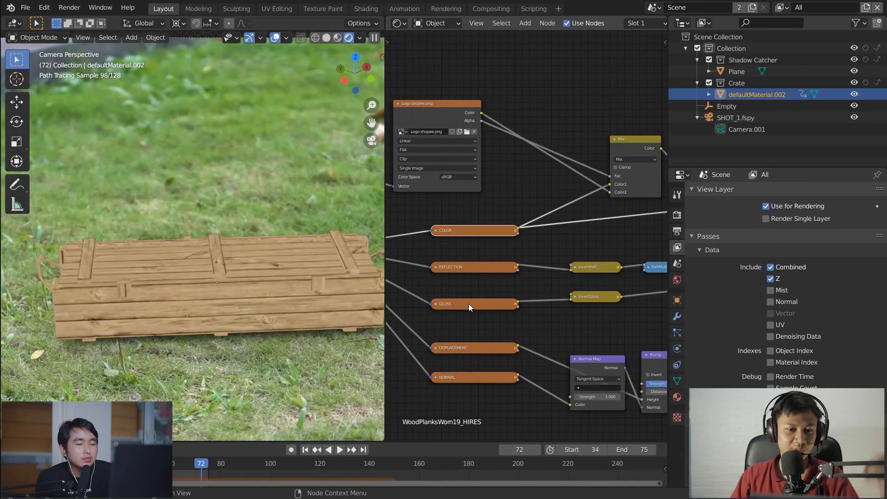
pyautogui.keyDown('ctrl'); pyautogui.keyDown('shift'); pyautogui.click(477, 266); pyautogui.keyUp('shift'); pyautogui.keyUp('ctrl')
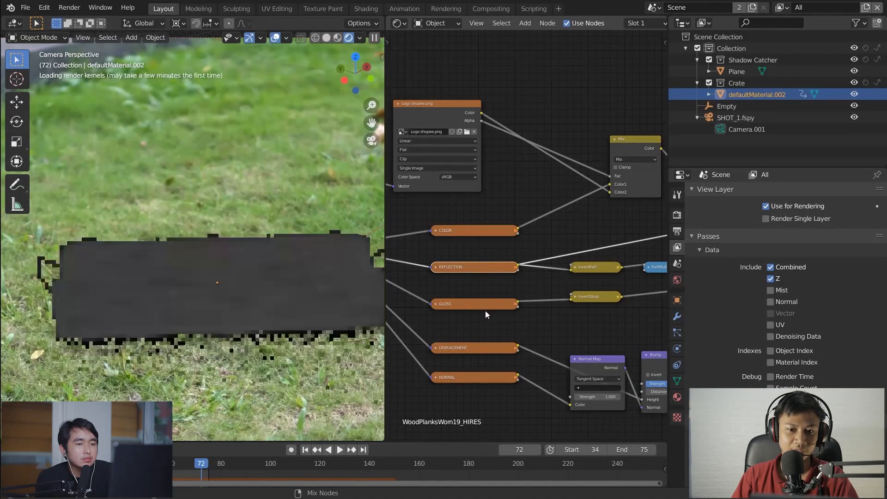
pyautogui.keyDown('ctrl'); pyautogui.keyDown('shift'); pyautogui.click(487, 303); pyautogui.keyUp('shift'); pyautogui.keyUp('ctrl')
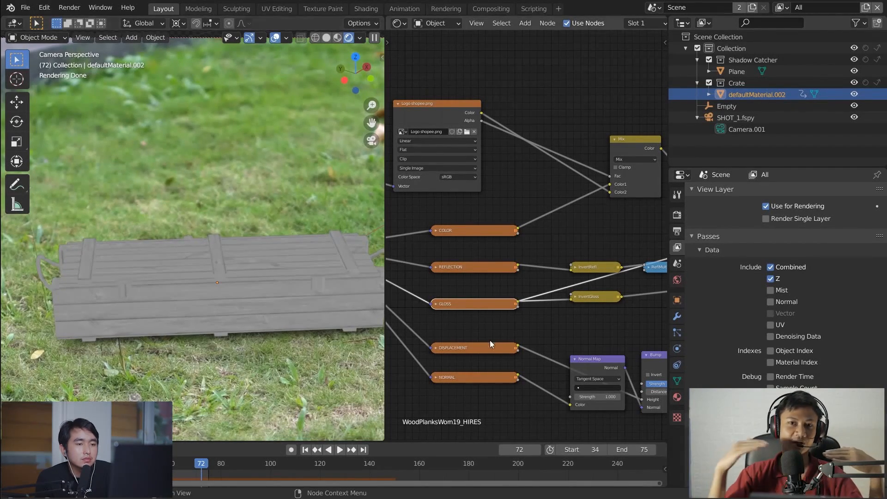
# Preview the NORMAL texture, Normal Map and Bump nodes one by one on the crate
pyautogui.scroll(-2, 501, 328)
pyautogui.moveTo(483, 343); pyautogui.dragTo(490, 292, button='middle')
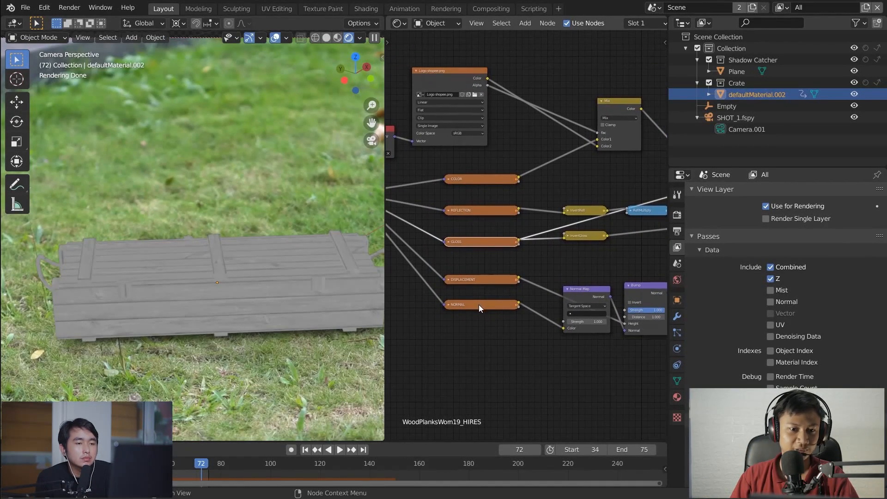
pyautogui.keyDown('ctrl'); pyautogui.keyDown('shift'); pyautogui.click(480, 304); pyautogui.keyUp('shift'); pyautogui.keyUp('ctrl')
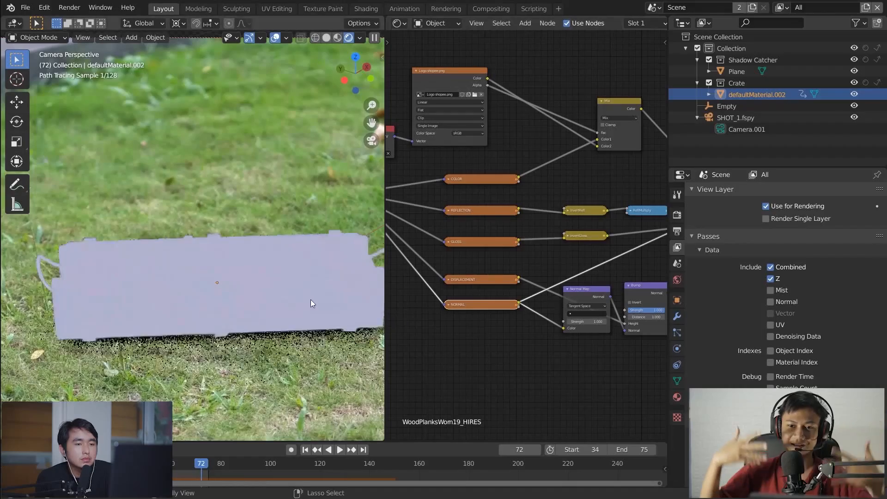
pyautogui.keyDown('ctrl'); pyautogui.keyDown('shift'); pyautogui.click(589, 287); pyautogui.keyUp('shift'); pyautogui.keyUp('ctrl')
pyautogui.moveTo(589, 287); pyautogui.dragTo(494, 308, button='middle')
pyautogui.scroll(4, 263, 280)
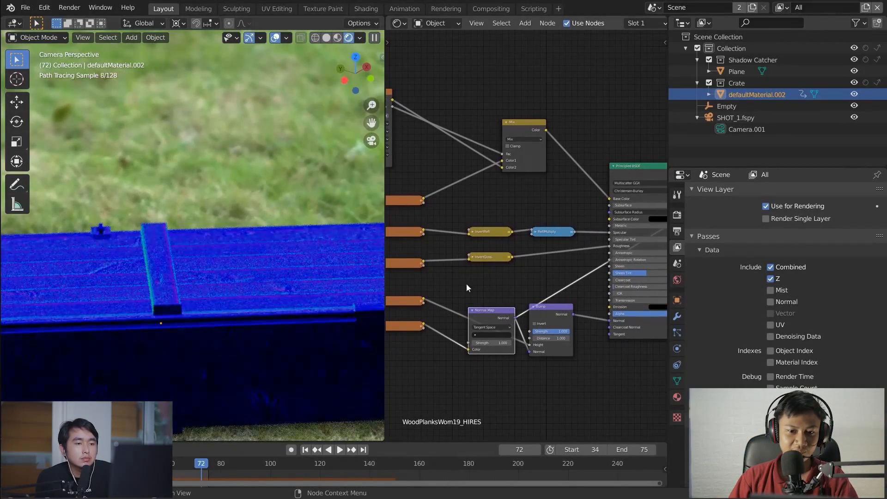
pyautogui.keyDown('ctrl'); pyautogui.keyDown('shift'); pyautogui.click(549, 316); pyautogui.keyUp('shift'); pyautogui.keyUp('ctrl')
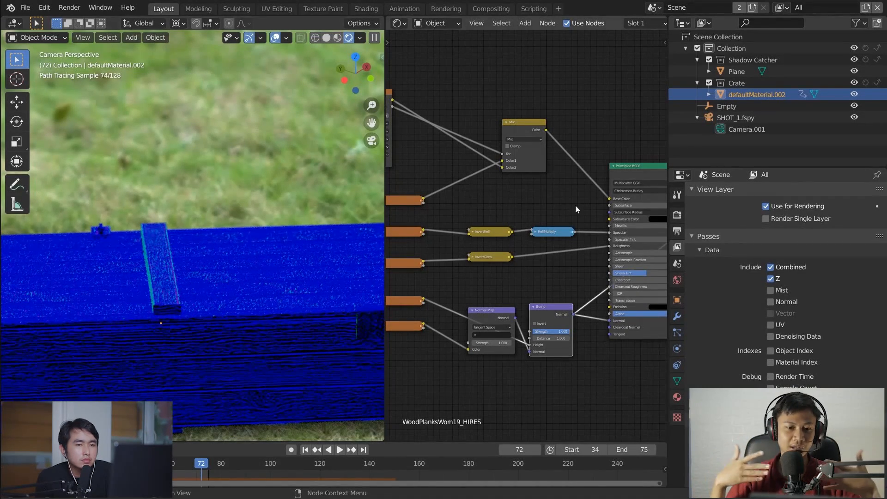
# Mute the Normal Map and Bump nodes and switch the preview back to the Principled BSDF
pyautogui.moveTo(471, 290); pyautogui.dragTo(556, 341)
pyautogui.press('m')
pyautogui.moveTo(653, 172); pyautogui.dragTo(594, 198, button='middle')
pyautogui.click(594, 199)
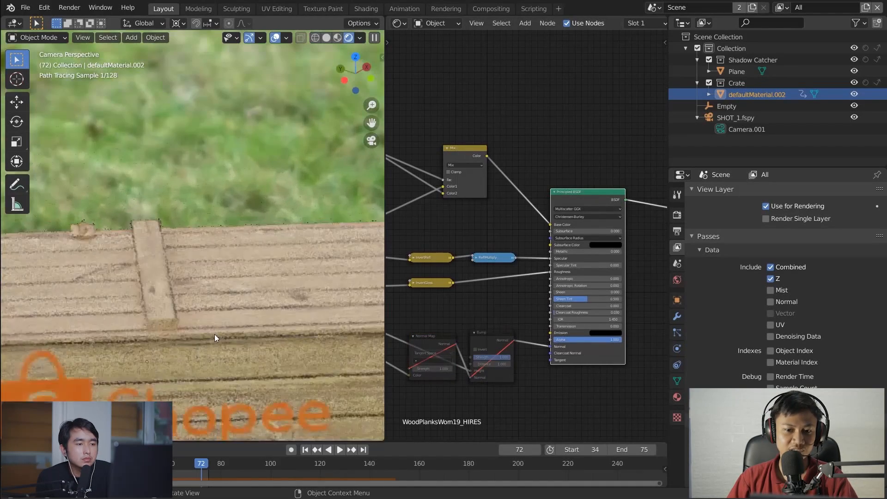
# Unmute and mute the Normal Map and Bump nodes again to compare the crate's wood with and without them
pyautogui.moveTo(417, 328); pyautogui.dragTo(510, 362)
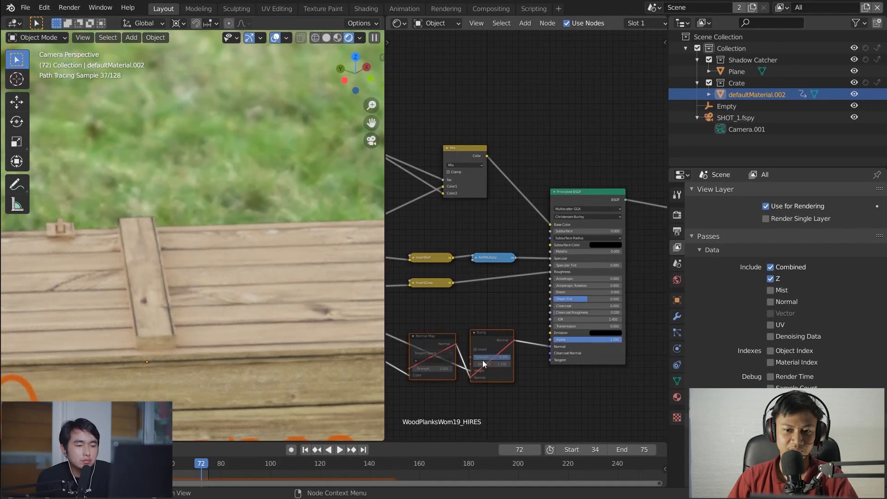
pyautogui.press('m')
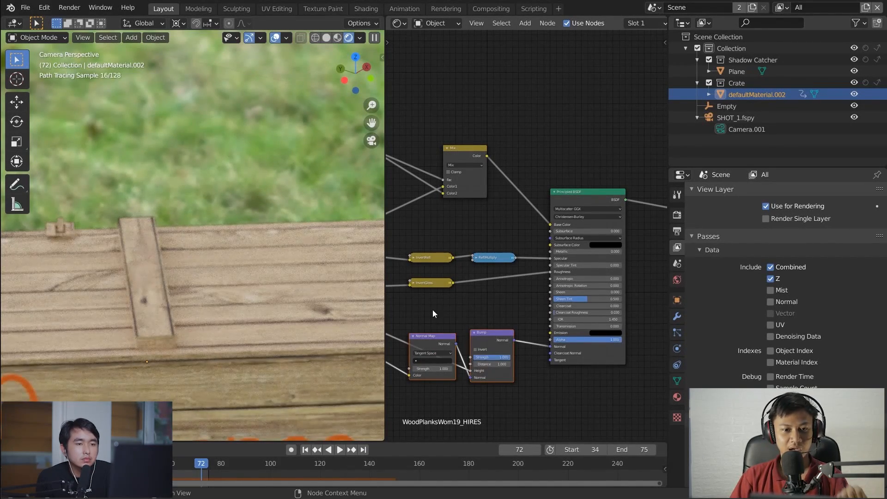
pyautogui.press('m')
pyautogui.press('m')
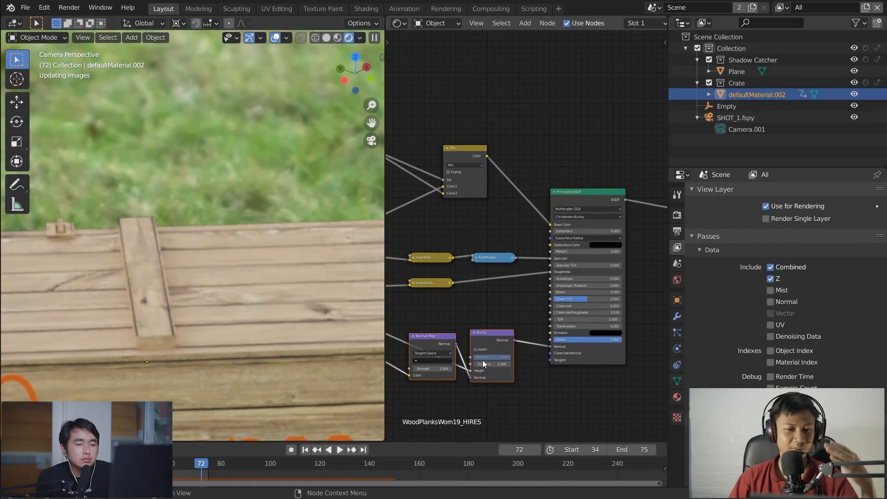
pyautogui.press('m')
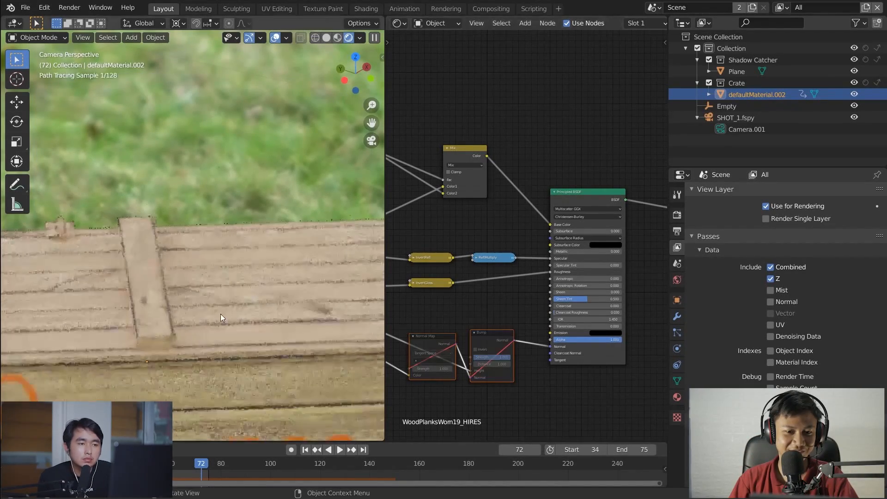
# Play the crate's falling animation from the first frame in solid shading with the whole shot in view
pyautogui.scroll(-5, 196, 306)
pyautogui.moveTo(482, 292); pyautogui.dragTo(602, 301, button='middle')
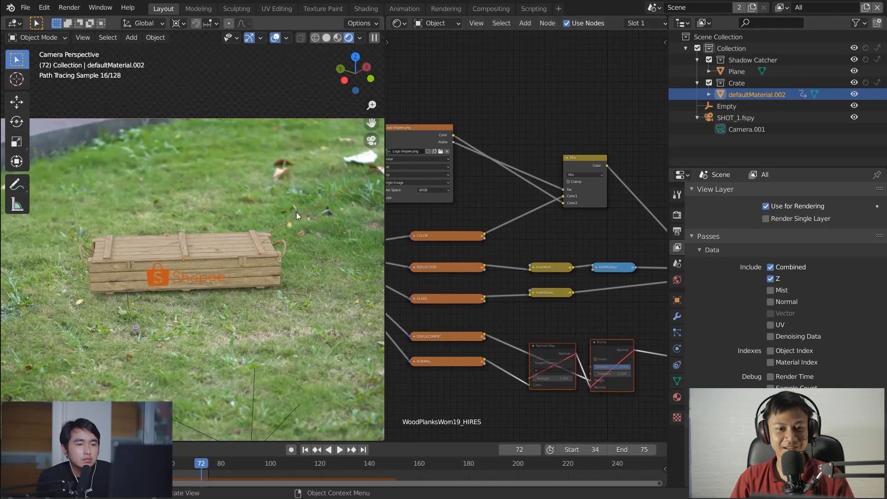
pyautogui.click(304, 450)
pyautogui.press('space')
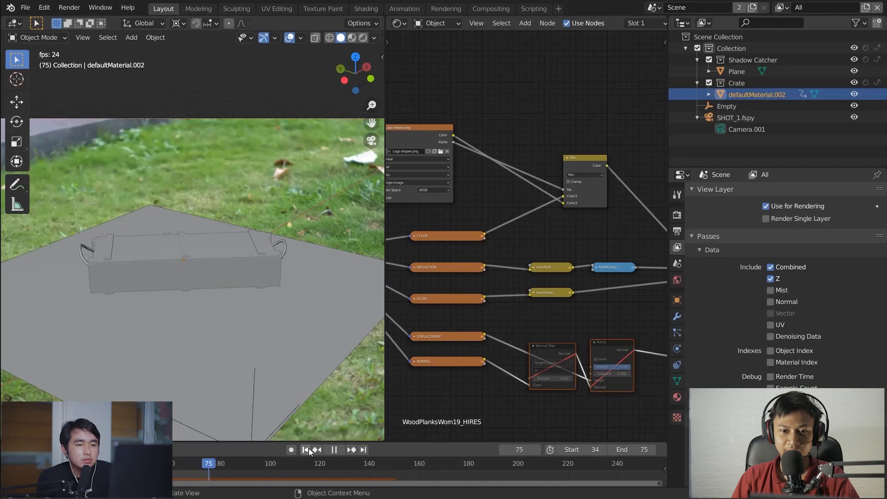
# Select the ground plane, stop the playback and open the plane's rigid body physics settings
pyautogui.click(265, 245)
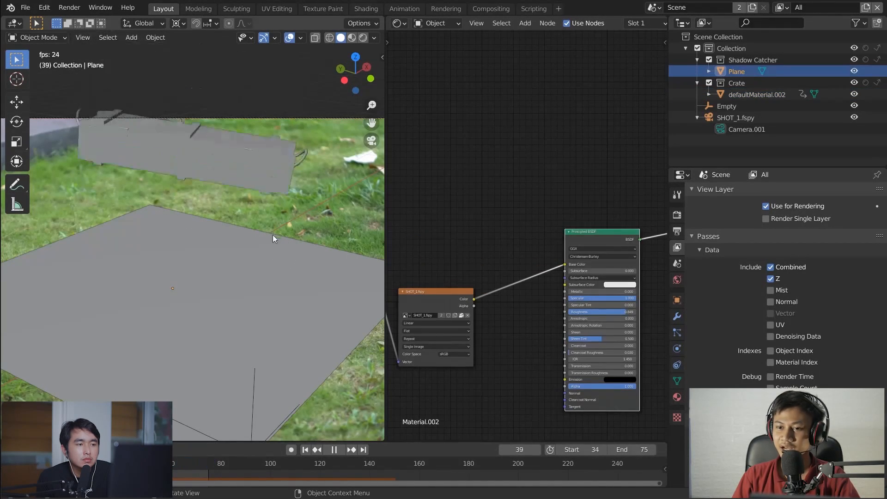
pyautogui.press('space')
pyautogui.click(677, 349)
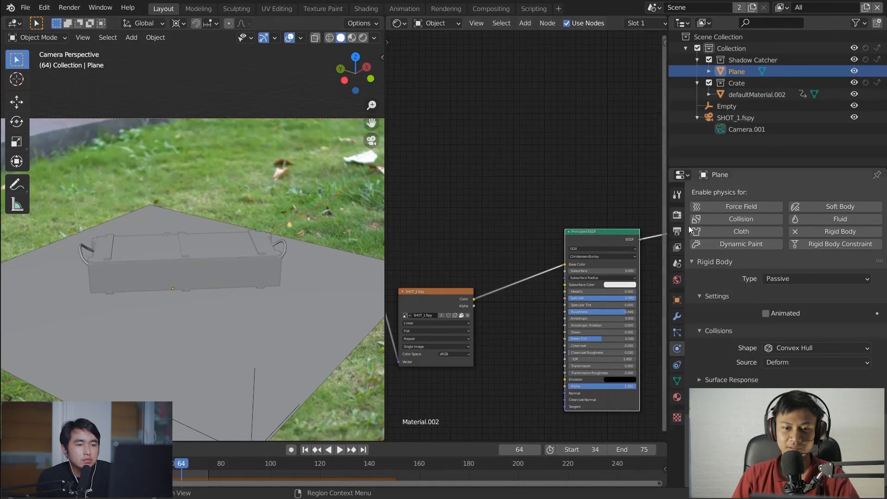
# Enable Outline Selected in the viewport overlays and select the crate
pyautogui.click(301, 39)
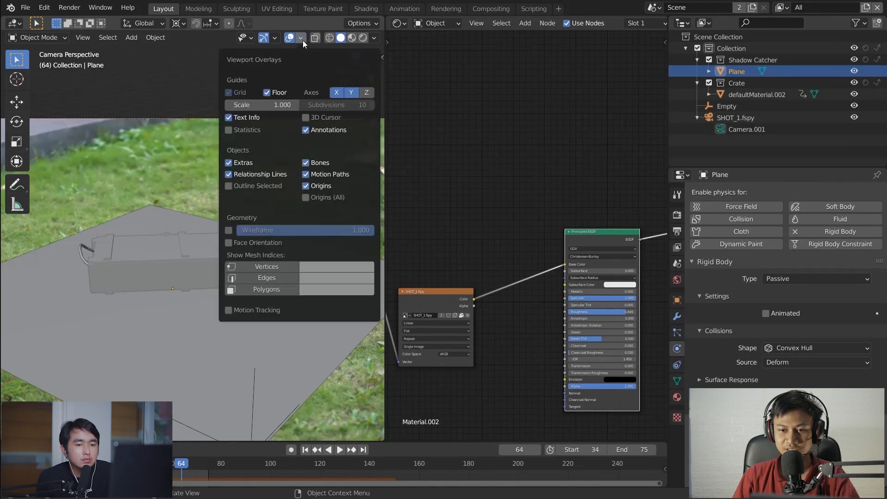
pyautogui.click(245, 185)
pyautogui.click(135, 251)
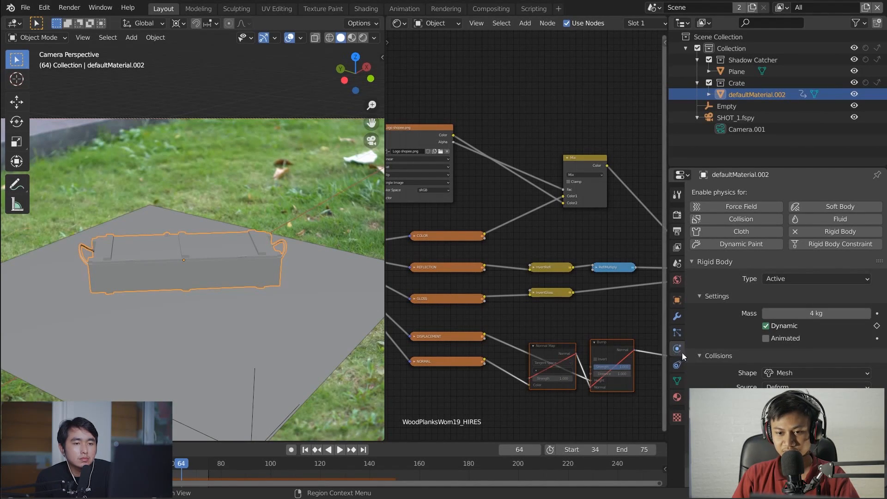
# Keep the crate's rigid body type as Active and compare it with the ground plane's type
pyautogui.click(787, 283)
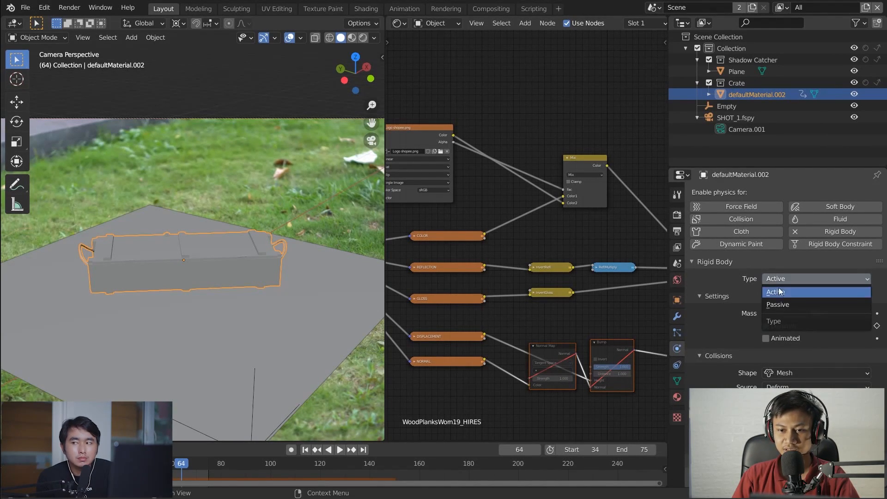
pyautogui.click(779, 291)
pyautogui.click(265, 317)
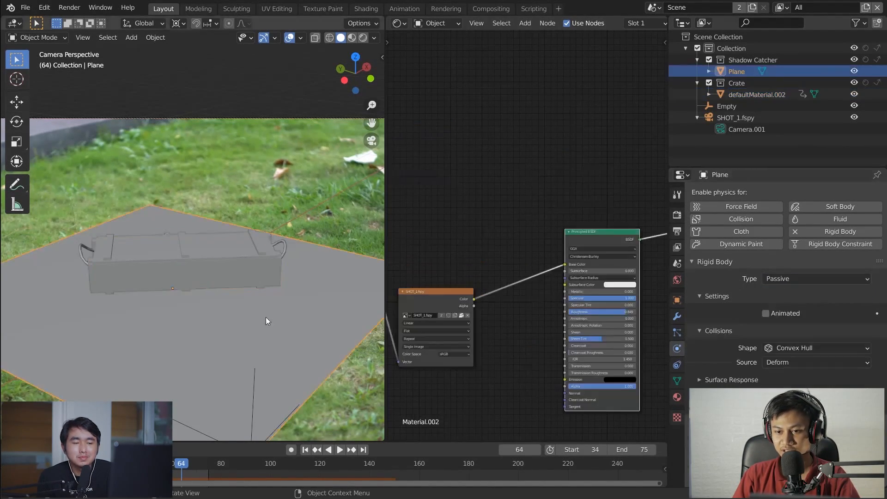
pyautogui.click(774, 283)
pyautogui.click(250, 273)
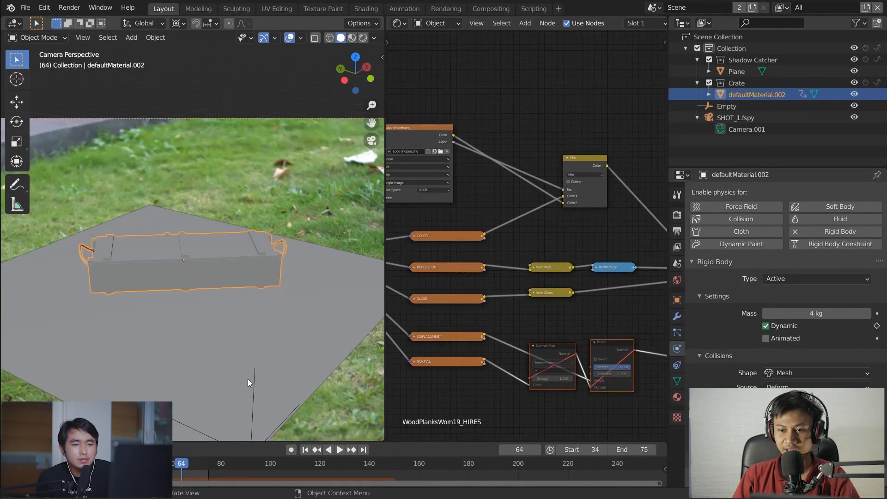
# Play the rigid body simulation and inspect the ground plane's physics settings, expanding Surface Response
pyautogui.press('space')
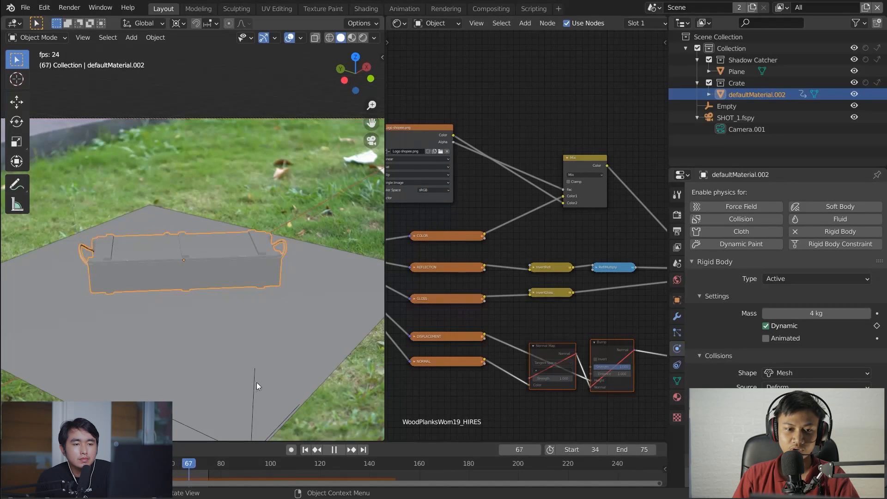
pyautogui.click(255, 355)
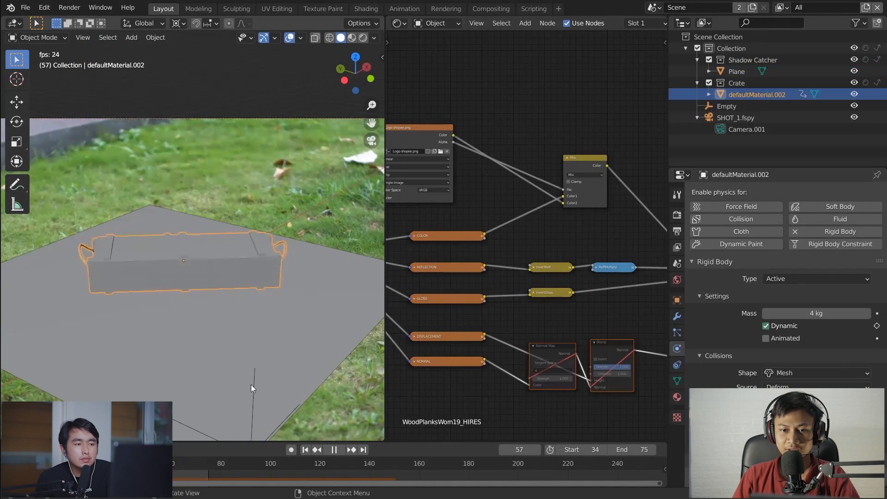
pyautogui.click(254, 351)
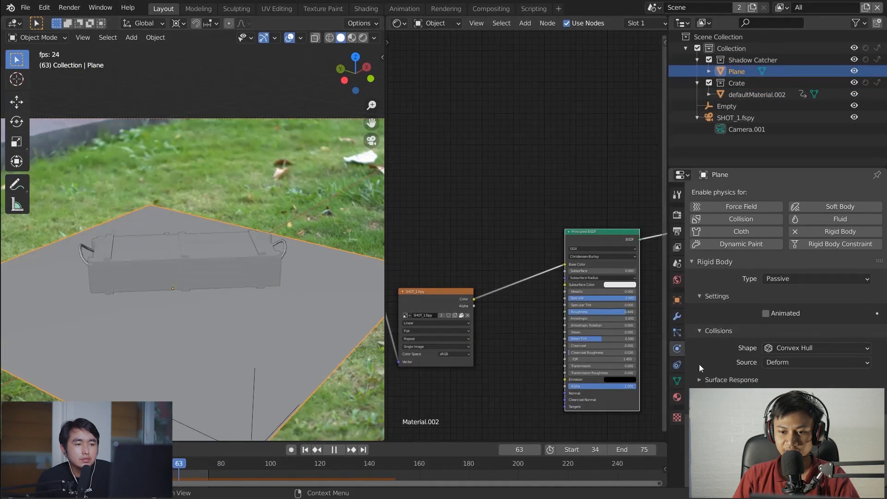
pyautogui.click(678, 363)
pyautogui.click(677, 349)
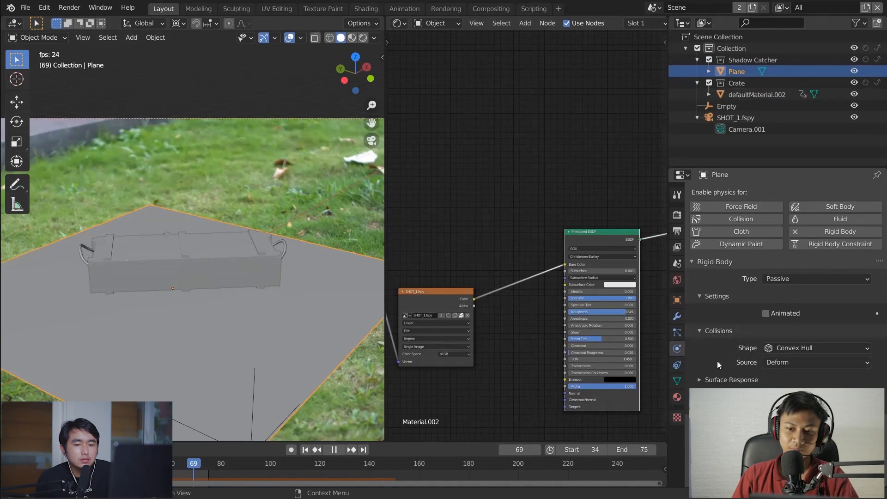
pyautogui.click(720, 379)
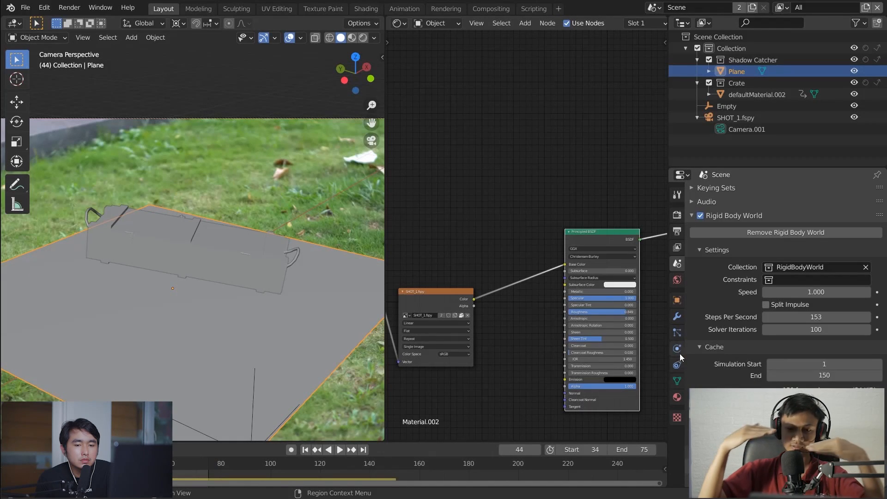
pyautogui.click(680, 354)
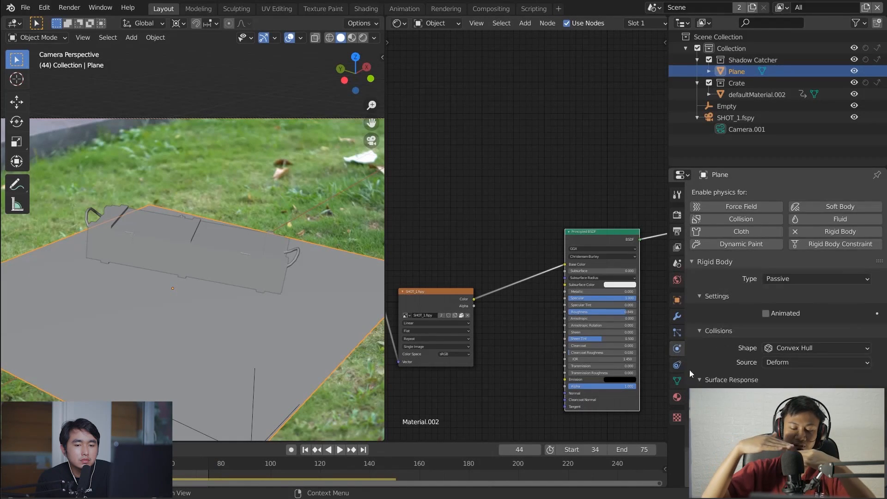
# Replay the simulation, orbit to see the crate above the plane, select the crate and rewind to frame 0
pyautogui.click(306, 450)
pyautogui.press('space')
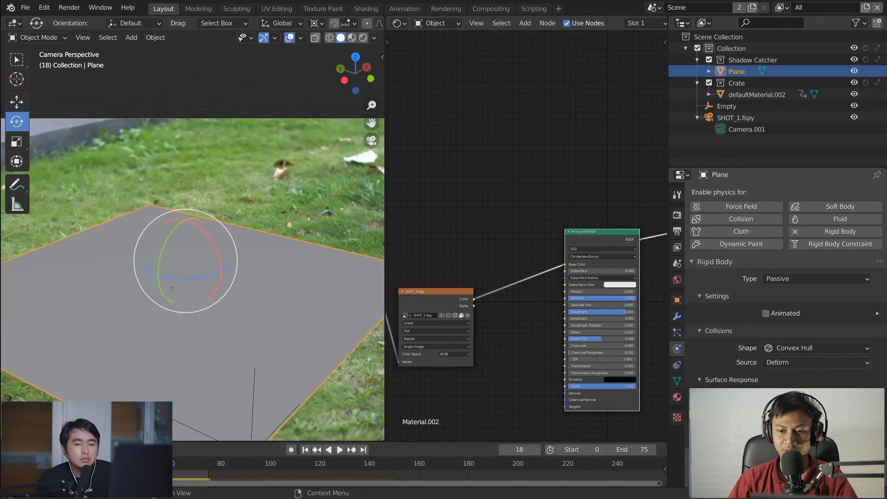
pyautogui.moveTo(260, 242); pyautogui.dragTo(229, 227, button='middle')
pyautogui.click(196, 87)
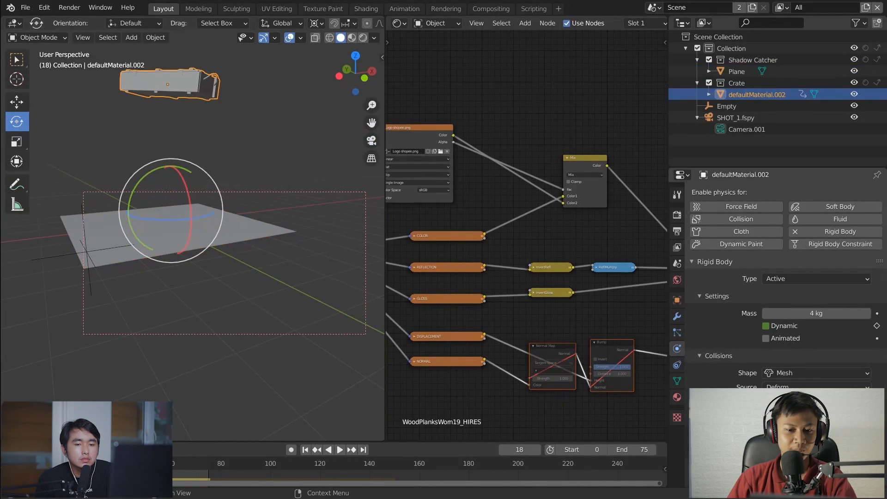
pyautogui.click(305, 450)
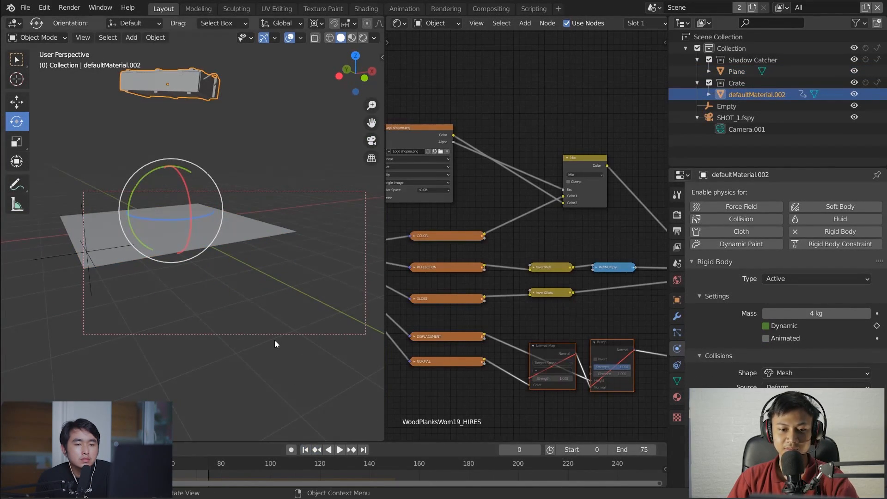
# Return to the camera view with the whole ground plane framed, clear the selection and play the crate's fall from frame 0
pyautogui.press('KP_0')
pyautogui.scroll(-2, 235, 293)
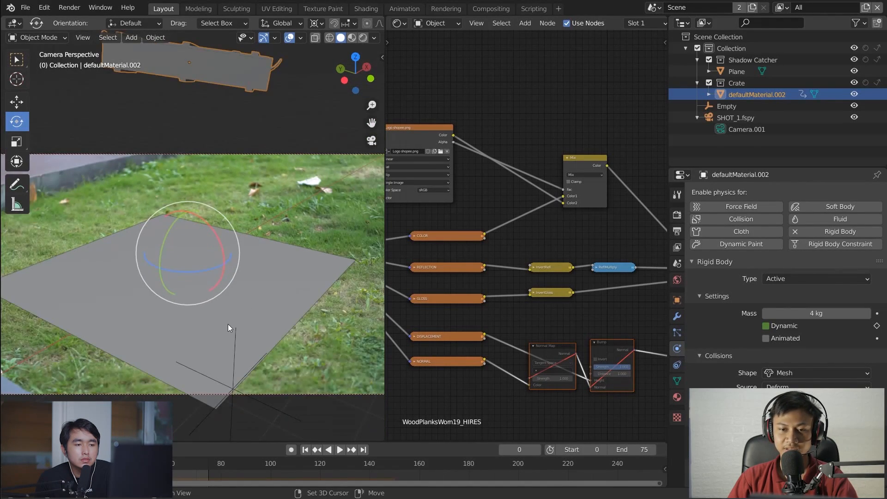
pyautogui.keyDown('shift'); pyautogui.moveTo(208, 384); pyautogui.dragTo(243, 364, button='middle'); pyautogui.keyUp('shift')
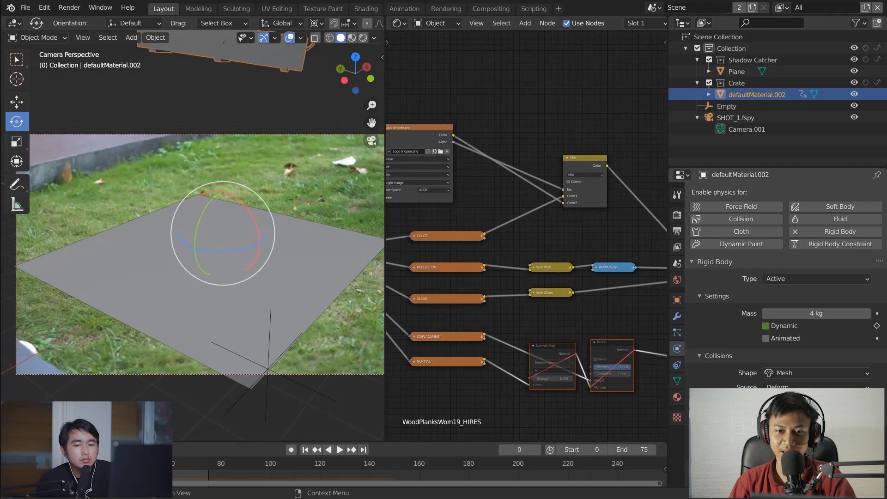
pyautogui.click(326, 274)
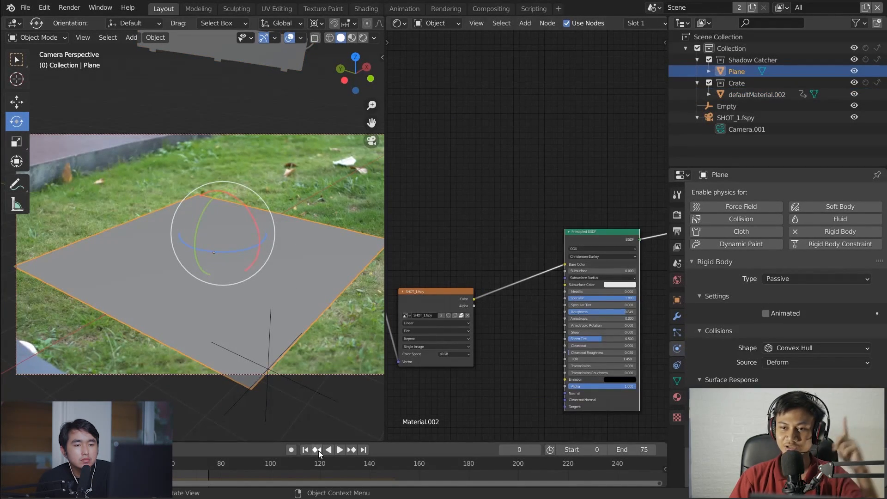
pyautogui.click(347, 345)
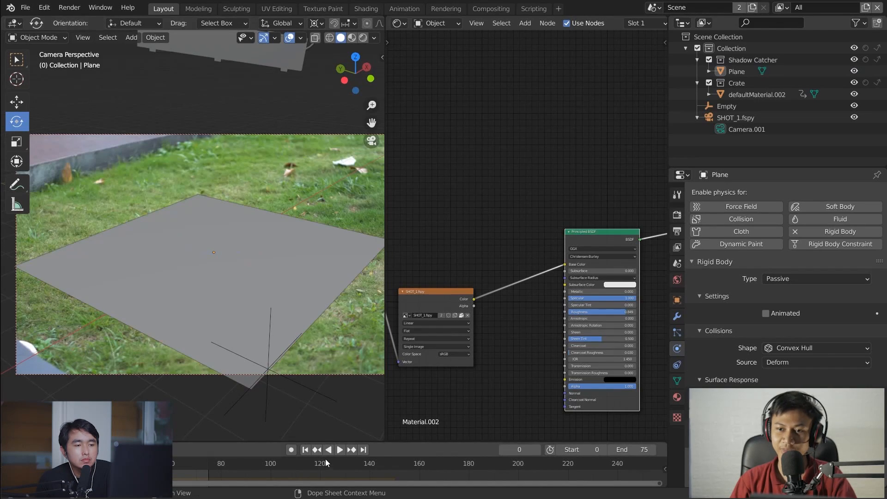
pyautogui.press('space')
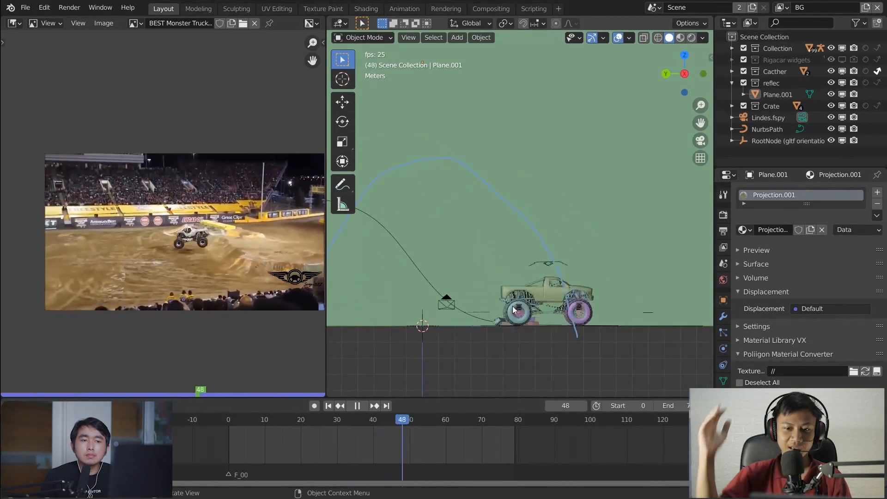
# Compare the monster truck animation with the reference video from the side and at an angle, then stop the playback
pyautogui.scroll(2, 252, 291)
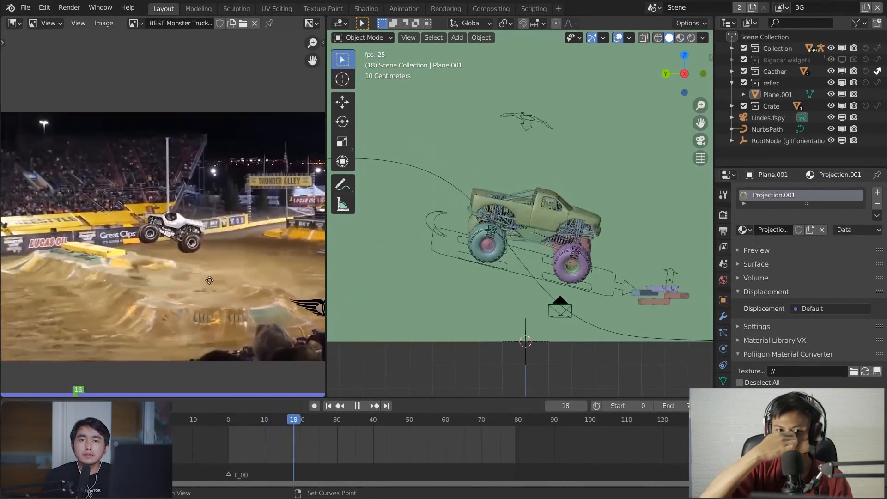
pyautogui.scroll(1, 248, 312)
pyautogui.keyDown('shift'); pyautogui.moveTo(251, 315); pyautogui.dragTo(170, 258, button='middle'); pyautogui.keyUp('shift')
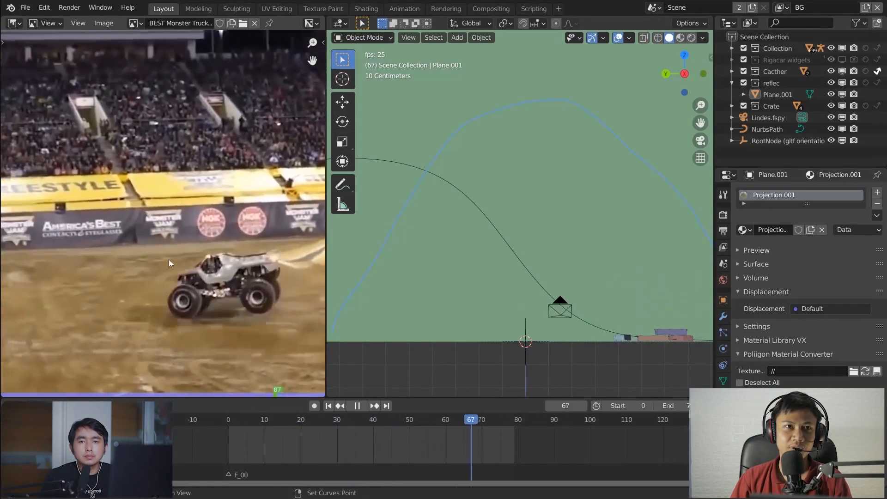
pyautogui.scroll(-1, 173, 258)
pyautogui.scroll(-2, 178, 251)
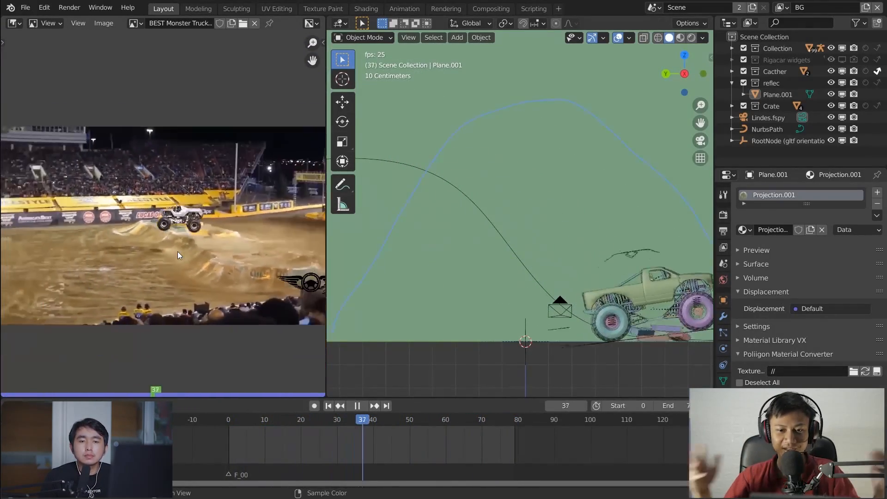
pyautogui.moveTo(578, 287); pyautogui.dragTo(522, 265, button='middle')
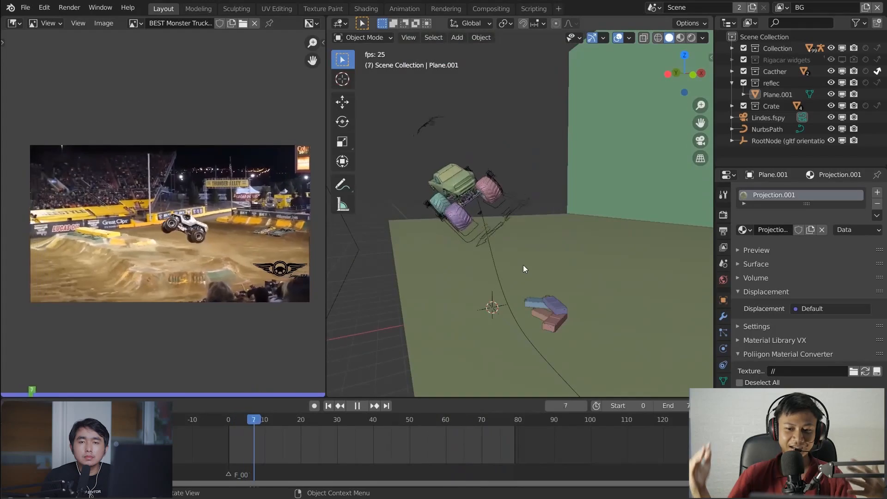
pyautogui.moveTo(537, 308); pyautogui.dragTo(609, 285, button='middle')
pyautogui.press('space')
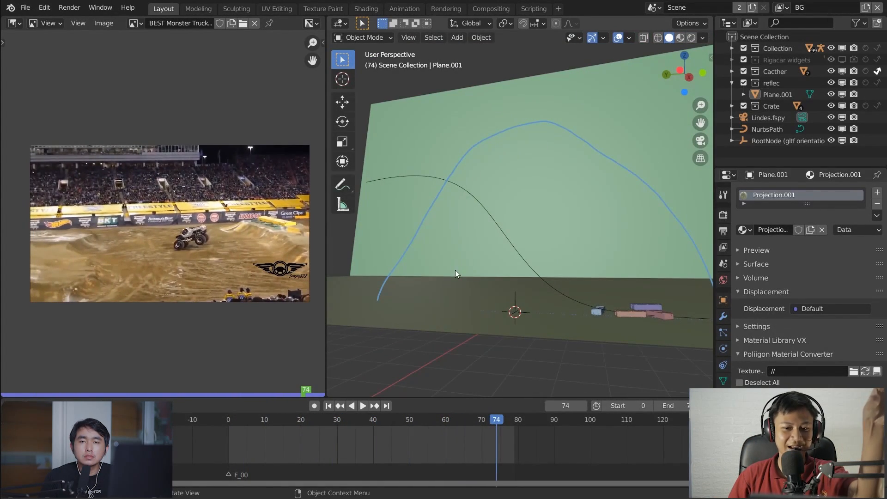
pyautogui.click(25, 7)
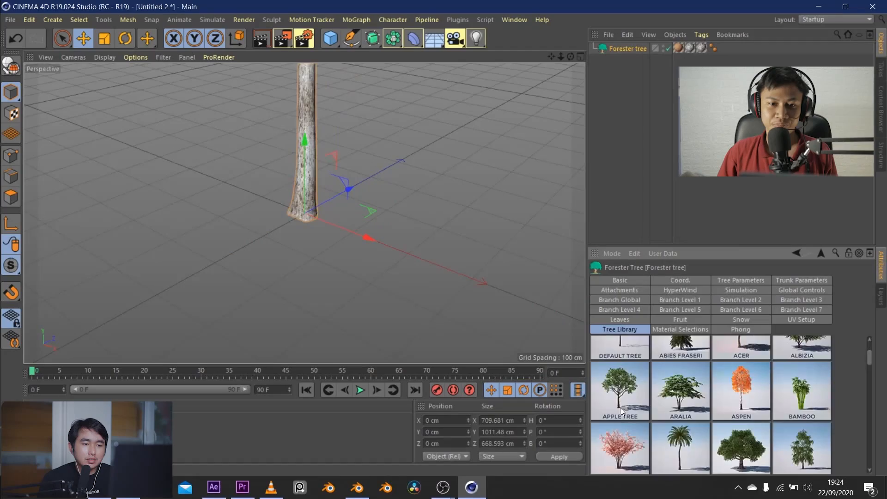
# In Cinema 4D, load the Apple Tree preset from the Forester Tree Library and view its trunk and leafy branches
pyautogui.click(620, 407)
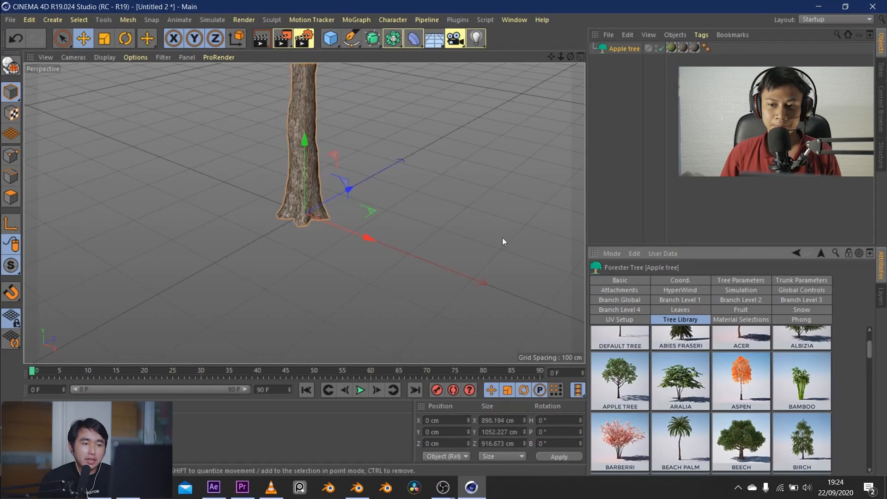
pyautogui.moveTo(558, 58); pyautogui.dragTo(480, 146)
pyautogui.click(477, 148)
pyautogui.scroll(5, 339, 211)
pyautogui.scroll(4, 379, 163)
pyautogui.moveTo(571, 57); pyautogui.dragTo(471, 111)
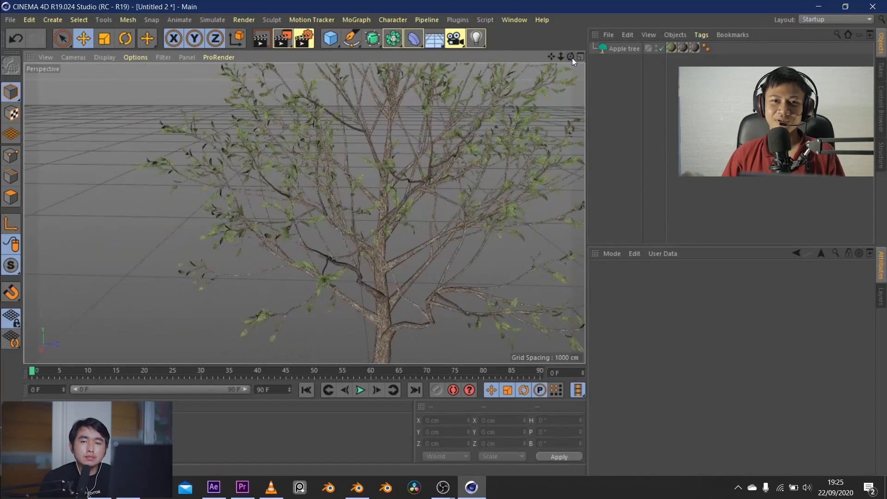
# Select the Apple tree and look through its Tree Parameters
pyautogui.click(627, 49)
pyautogui.click(744, 281)
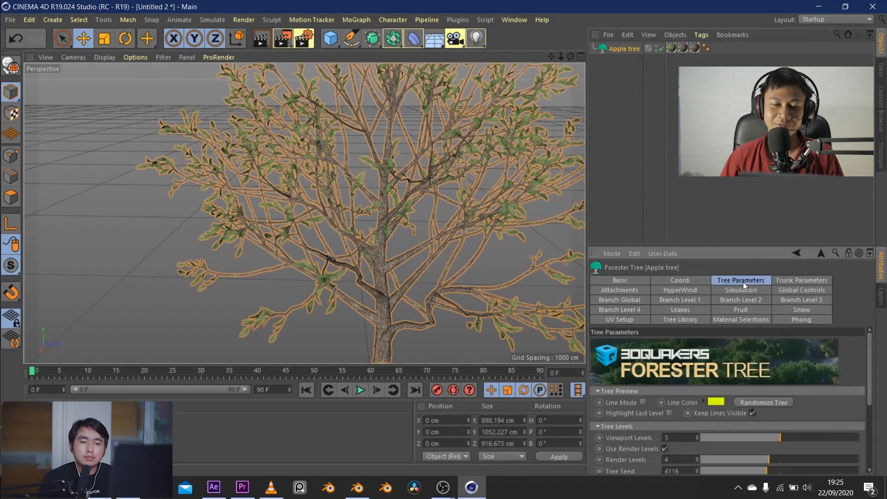
pyautogui.scroll(-3, 625, 404)
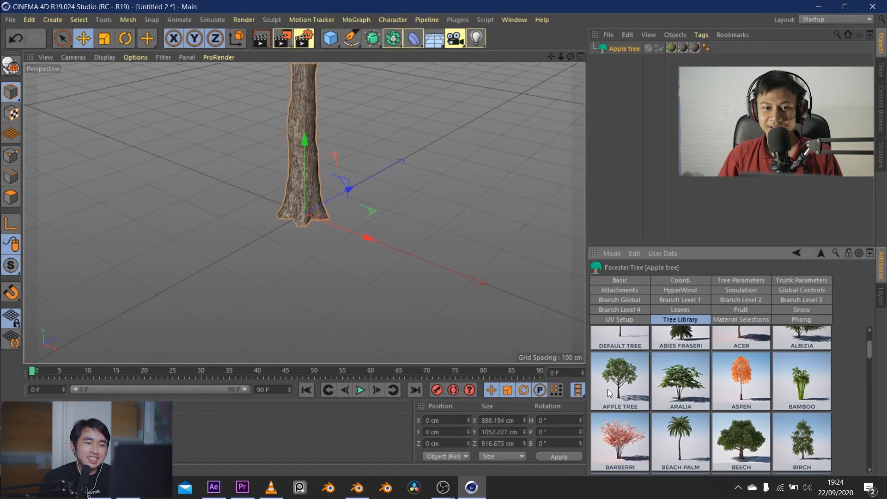
# Frame the whole apple tree, clear the selection and examine its leafy branches up close from another angle
pyautogui.moveTo(561, 58); pyautogui.dragTo(532, 141)
pyautogui.moveTo(572, 57); pyautogui.dragTo(612, 30)
pyautogui.click(446, 169)
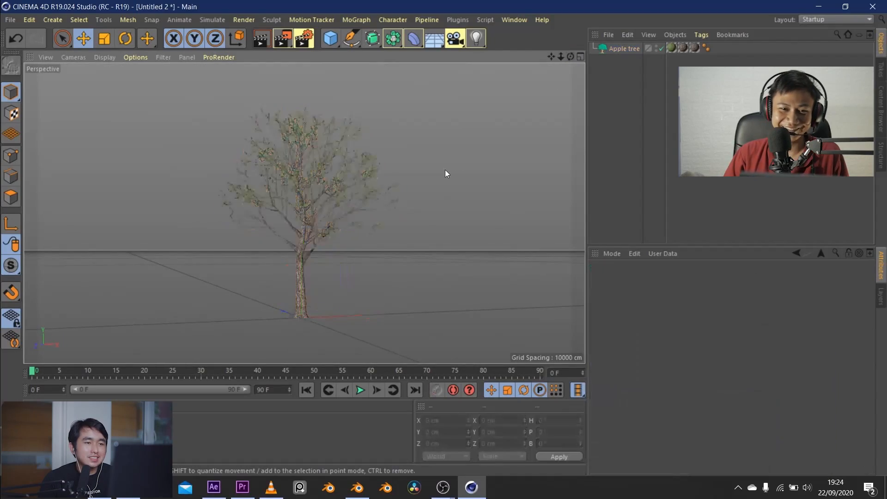
pyautogui.scroll(4, 340, 206)
pyautogui.scroll(4, 380, 162)
pyautogui.moveTo(571, 58); pyautogui.dragTo(480, 83)
# Reselect the Apple tree, set its Tree Grow to 0 and raise it to 0.3
pyautogui.click(624, 48)
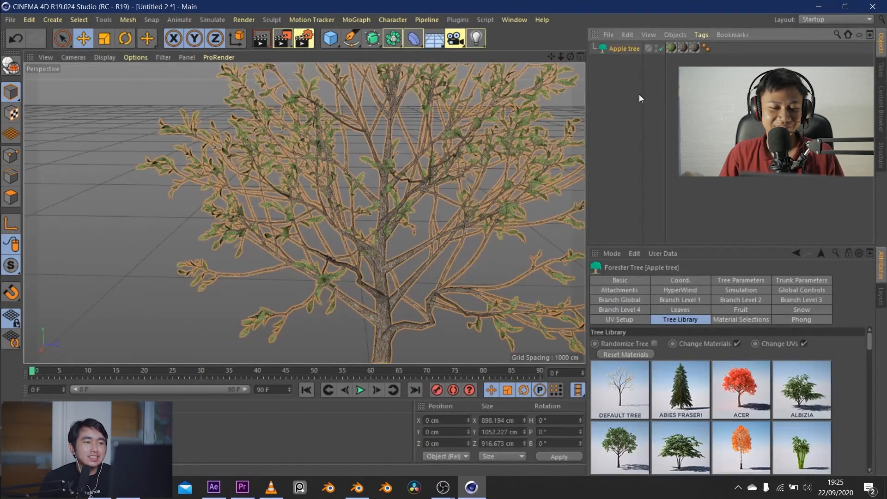
pyautogui.click(748, 280)
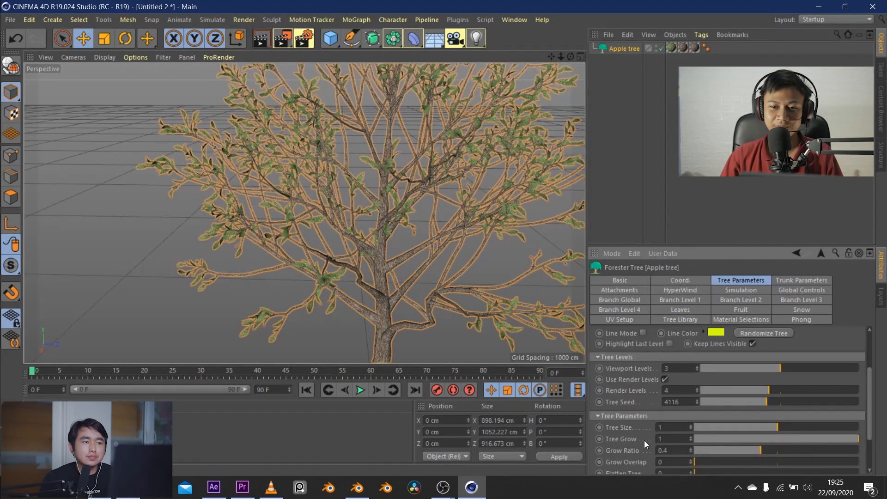
pyautogui.moveTo(669, 439); pyautogui.dragTo(580, 438)
pyautogui.write('0')
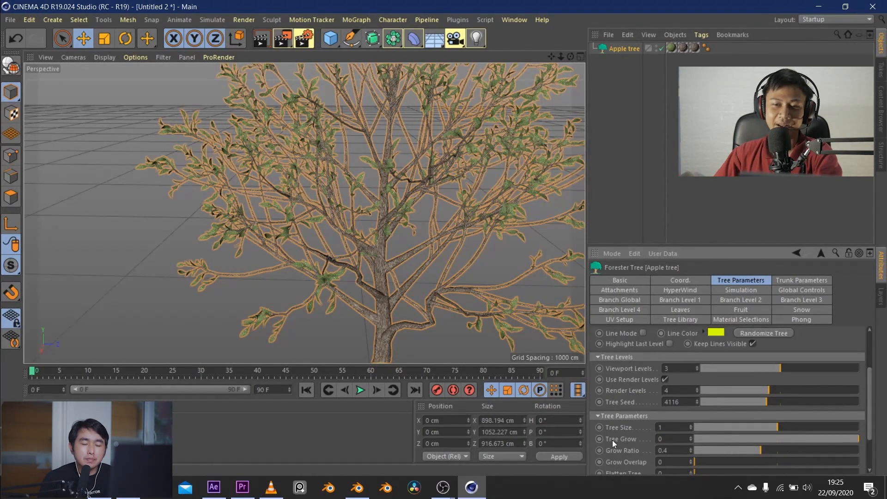
pyautogui.click(615, 440)
pyautogui.moveTo(707, 439); pyautogui.dragTo(744, 437)
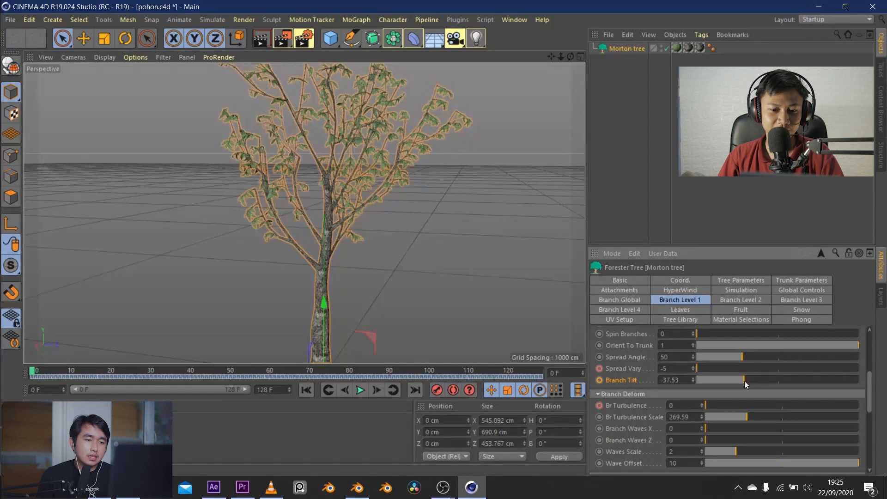
pyautogui.moveTo(744, 380)
pyautogui.mouseDown()
pyautogui.moveTo(714, 381)
pyautogui.moveTo(761, 376)
pyautogui.moveTo(727, 378)
pyautogui.moveTo(756, 379)
pyautogui.moveTo(734, 379)
pyautogui.mouseUp()
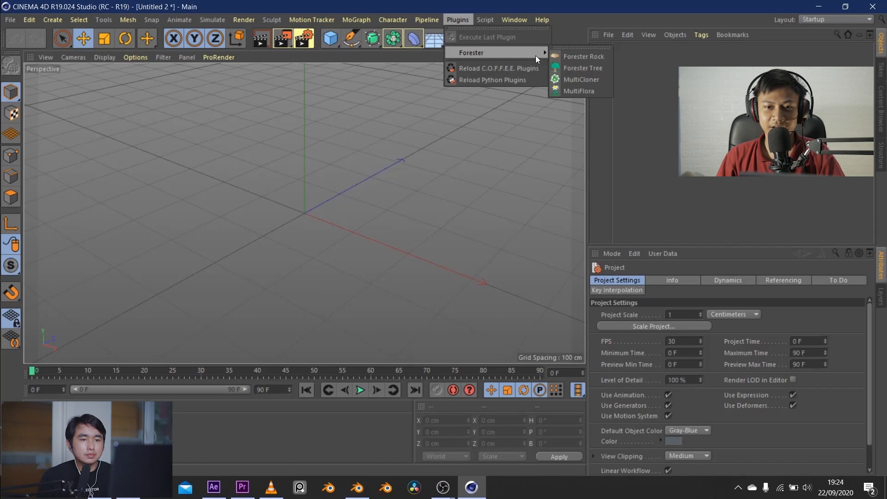
# Add a Forester Tree object to the empty scene and browse the presets in its Tree Library
pyautogui.click(567, 69)
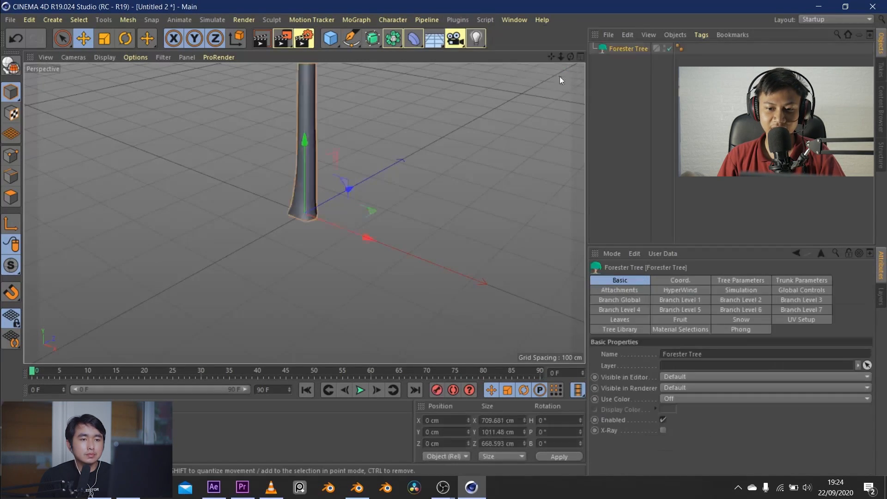
pyautogui.click(618, 330)
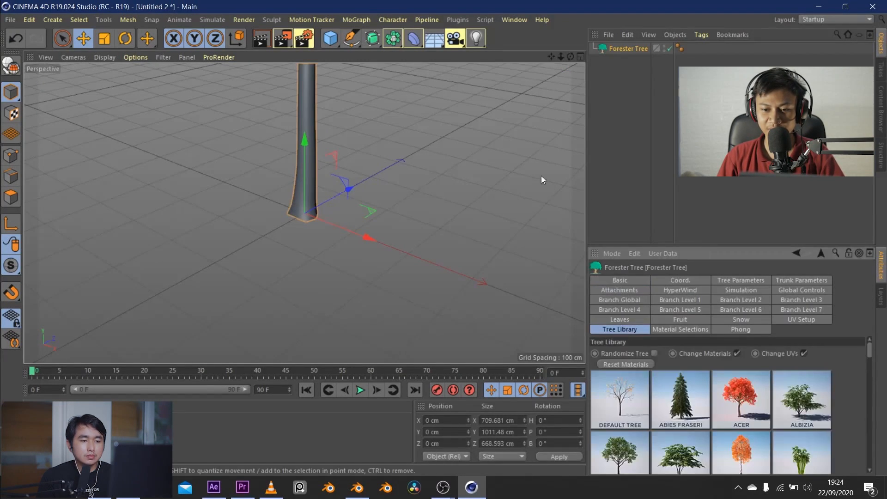
pyautogui.scroll(-3, 794, 395)
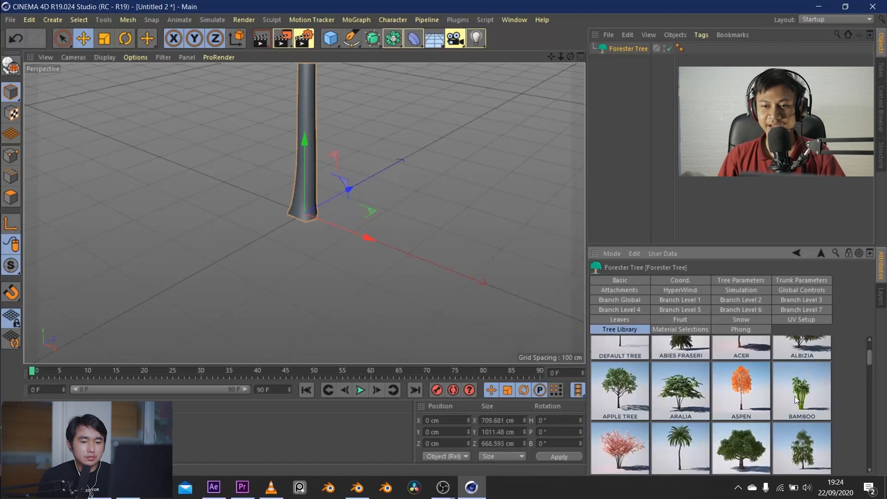
pyautogui.scroll(1, 794, 395)
pyautogui.scroll(-3, 794, 396)
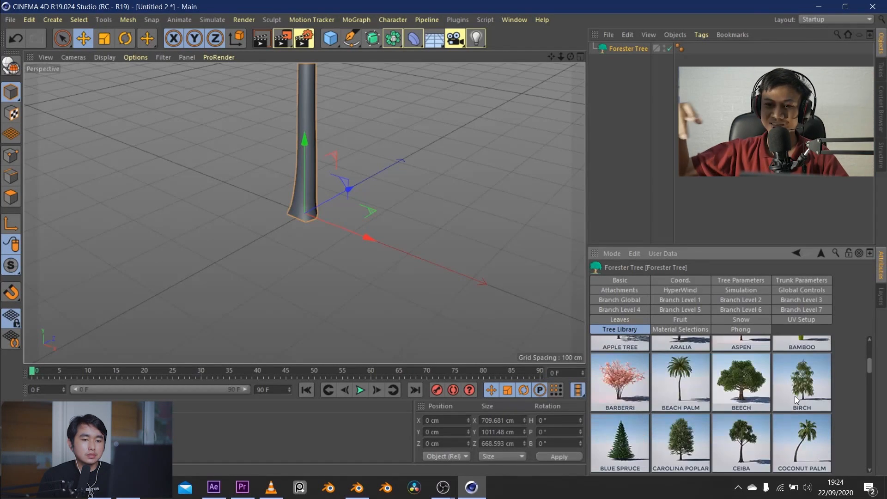
pyautogui.scroll(-1, 795, 399)
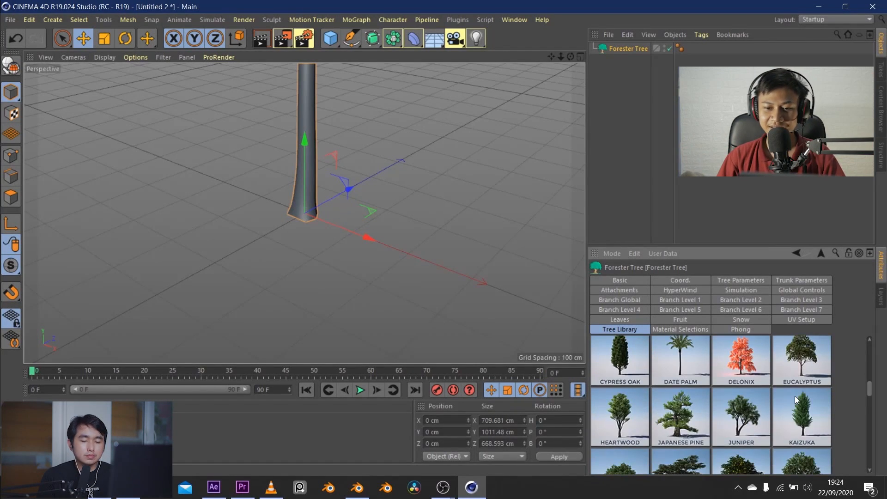
pyautogui.scroll(-2, 794, 396)
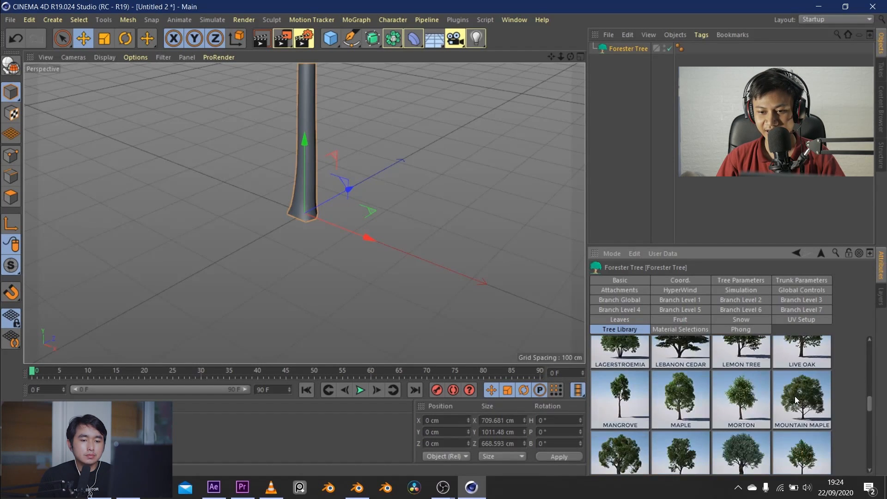
pyautogui.scroll(5, 795, 396)
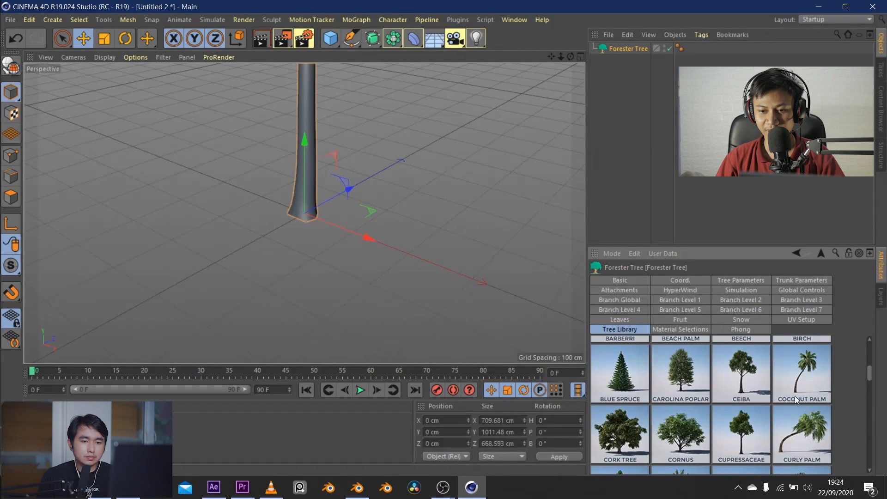
pyautogui.scroll(4, 794, 396)
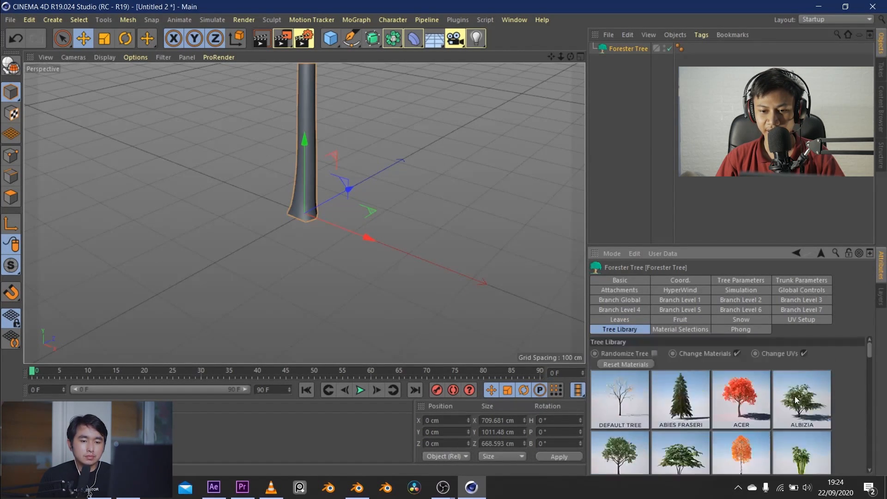
pyautogui.scroll(-2, 795, 395)
pyautogui.scroll(1, 756, 406)
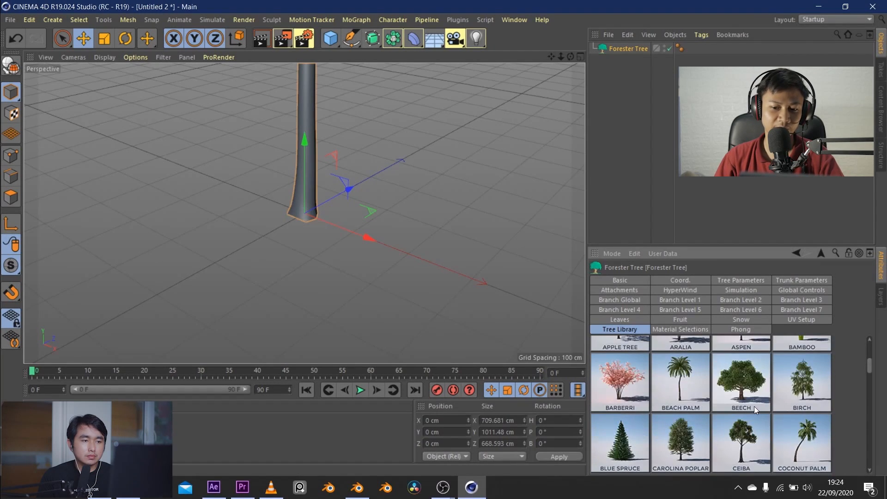
pyautogui.scroll(1, 683, 412)
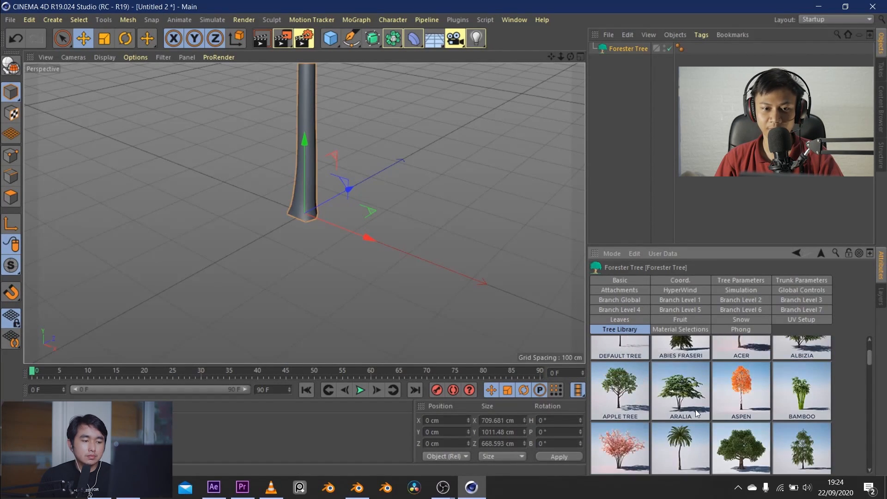
# Load the Aralia preset from the Tree Library and replace it with the Apple Tree preset
pyautogui.click(687, 404)
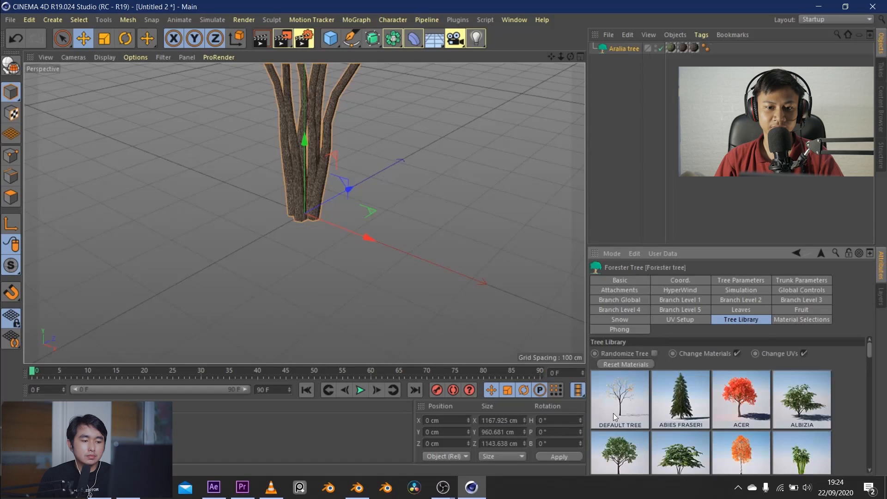
pyautogui.click(613, 414)
pyautogui.scroll(-1, 617, 435)
pyautogui.click(619, 407)
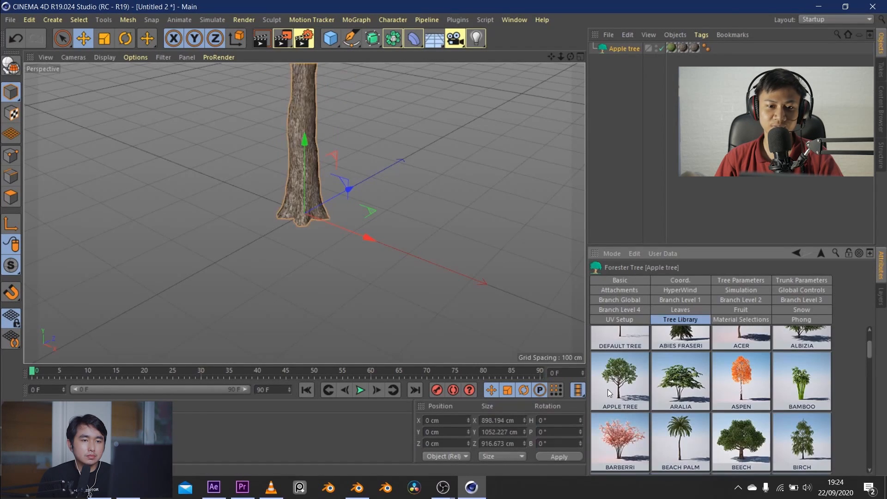
# View the complete Apple Tree, deselect it and inspect its branches and leaves at close range
pyautogui.moveTo(559, 58); pyautogui.dragTo(603, 21)
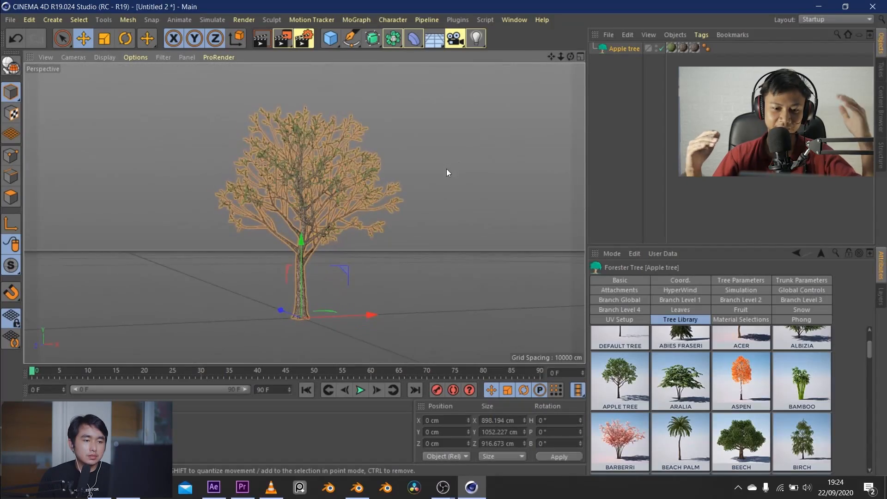
pyautogui.click(447, 169)
pyautogui.scroll(6, 340, 211)
pyautogui.moveTo(570, 56)
pyautogui.mouseDown()
pyautogui.moveTo(578, 99)
pyautogui.moveTo(583, 58)
pyautogui.mouseUp()
# Select the Apple tree and gradually raise its Tree Grow parameter from 0 to 1
pyautogui.click(628, 48)
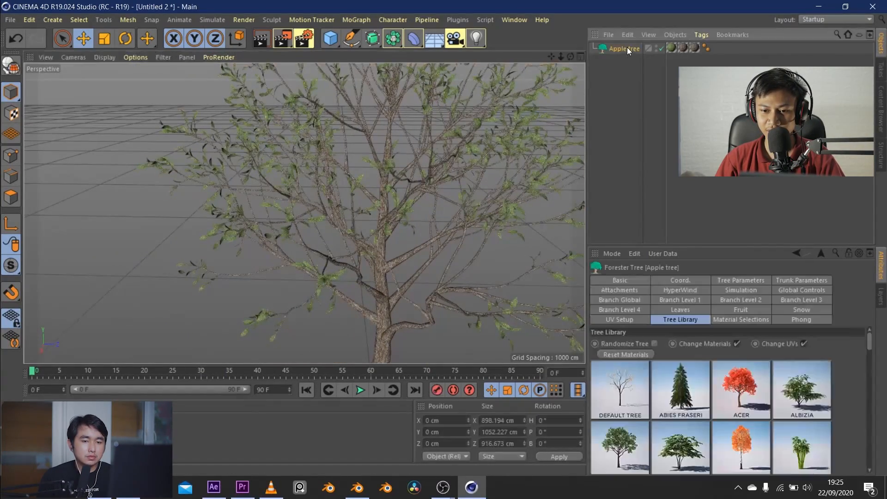
pyautogui.click(741, 281)
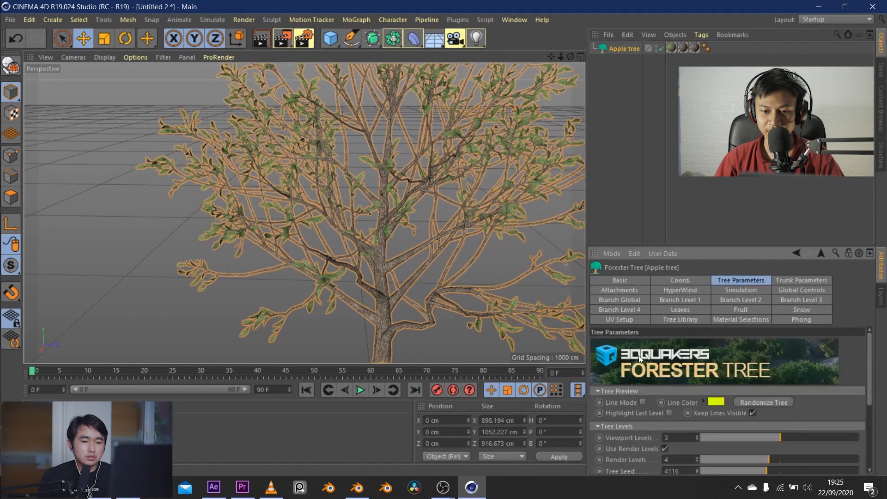
pyautogui.scroll(-3, 625, 404)
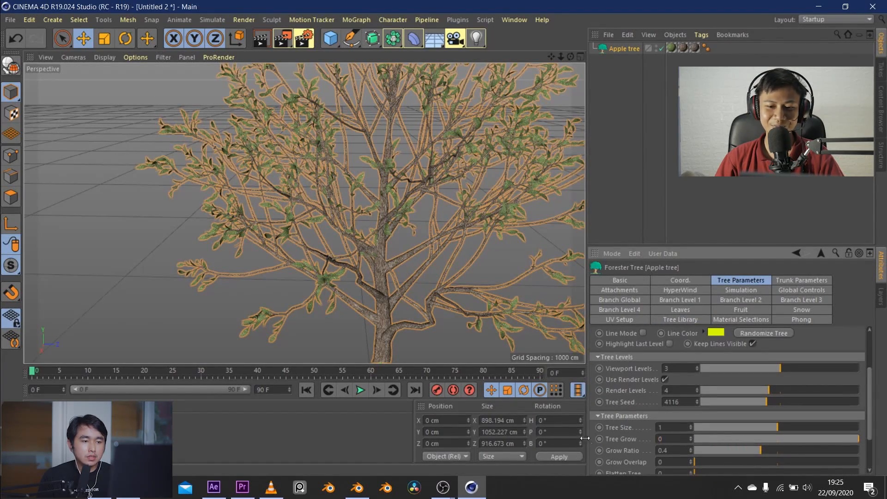
pyautogui.click(701, 439)
pyautogui.moveTo(703, 443); pyautogui.dragTo(844, 442)
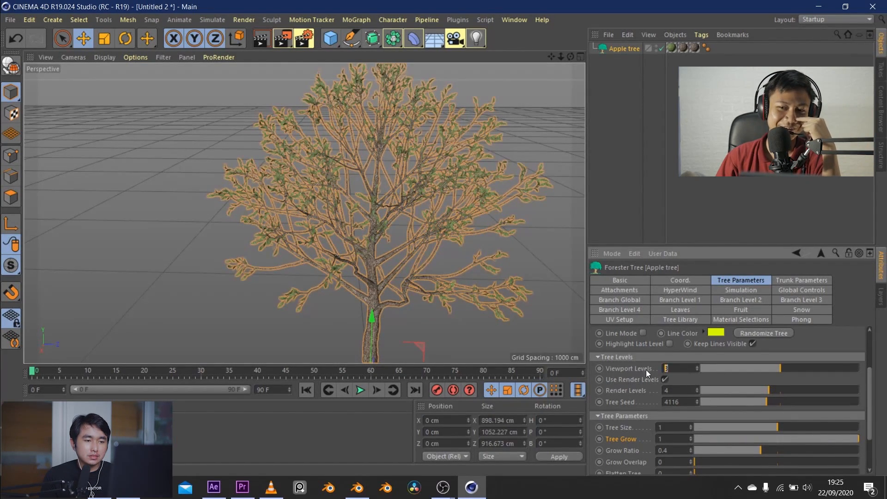
# Set the Apple tree's Viewport Levels to 4 and lower its Tree Grow to 0
pyautogui.write('4')
pyautogui.press('Return')
pyautogui.moveTo(824, 443); pyautogui.dragTo(691, 440)
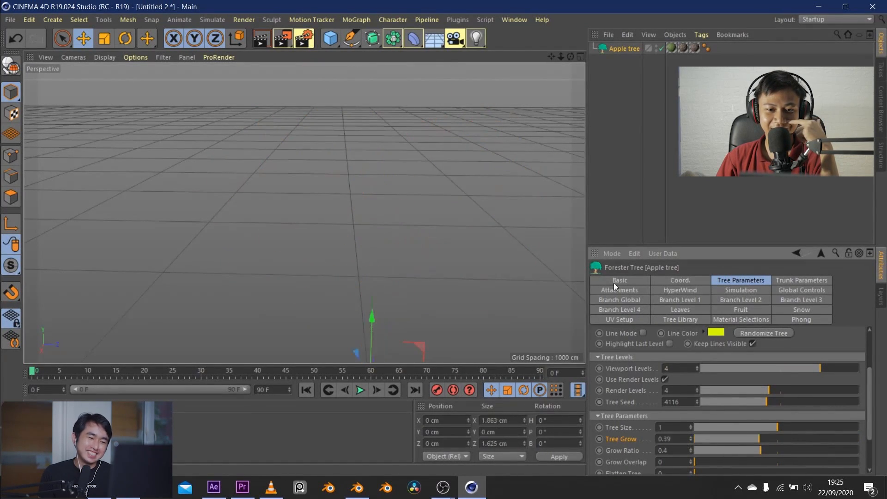
# Switch to the pohon.c4d document and look through the Morton tree's Branch Level and Branch Global settings
pyautogui.click(514, 20)
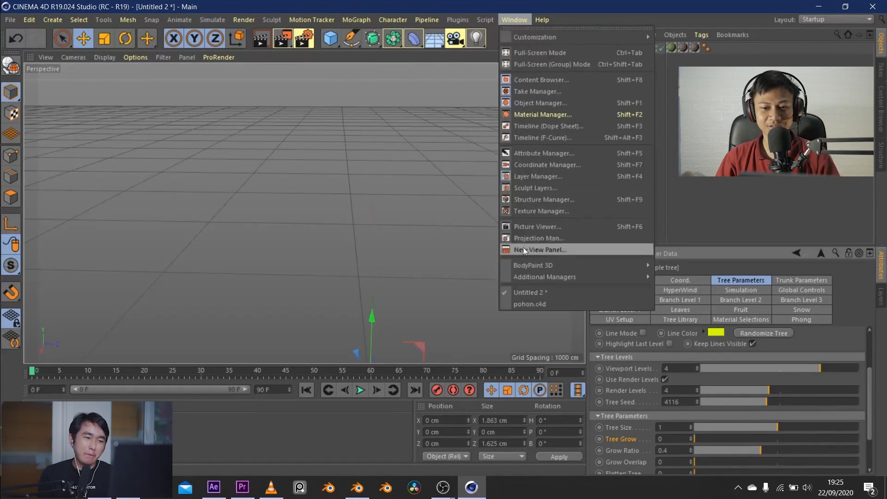
pyautogui.click(531, 304)
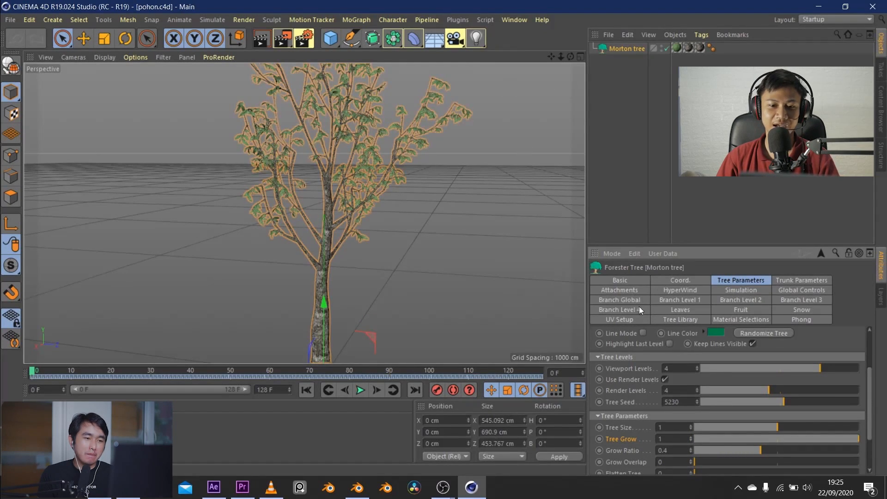
pyautogui.click(628, 290)
pyautogui.click(680, 290)
pyautogui.click(679, 300)
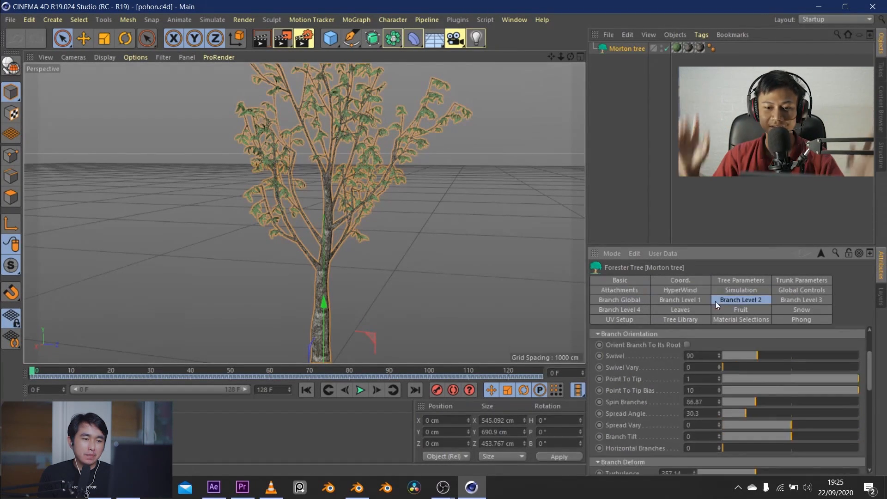
pyautogui.click(627, 299)
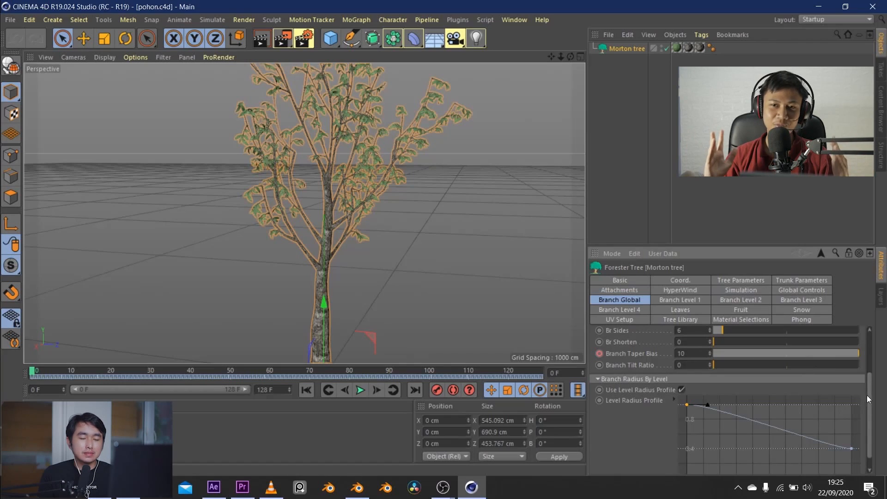
pyautogui.moveTo(867, 395); pyautogui.dragTo(869, 354)
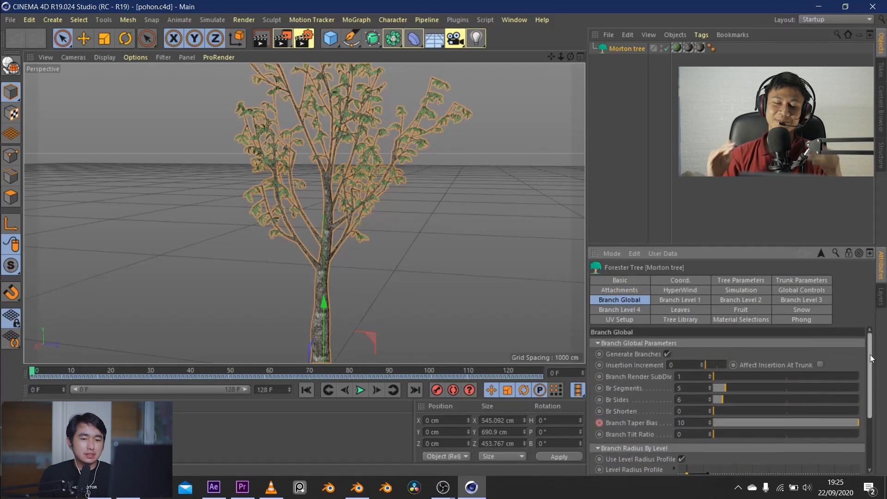
# Review the Morton tree's Branch Level 1 and Branch Level 2 settings and adjust the Level 1 Branch Tilt to -19.08
pyautogui.click(689, 301)
pyautogui.scroll(-5, 645, 393)
pyautogui.scroll(2, 645, 393)
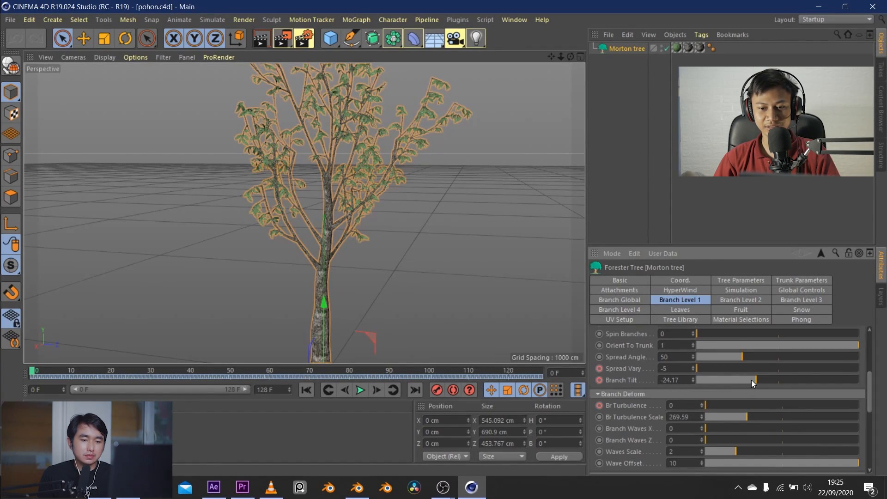
pyautogui.click(732, 300)
pyautogui.click(681, 300)
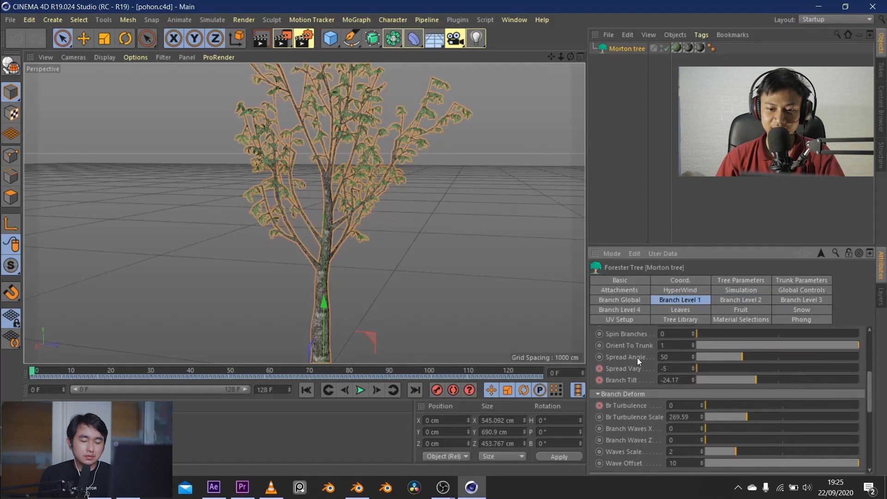
pyautogui.scroll(2, 637, 357)
pyautogui.scroll(-2, 636, 357)
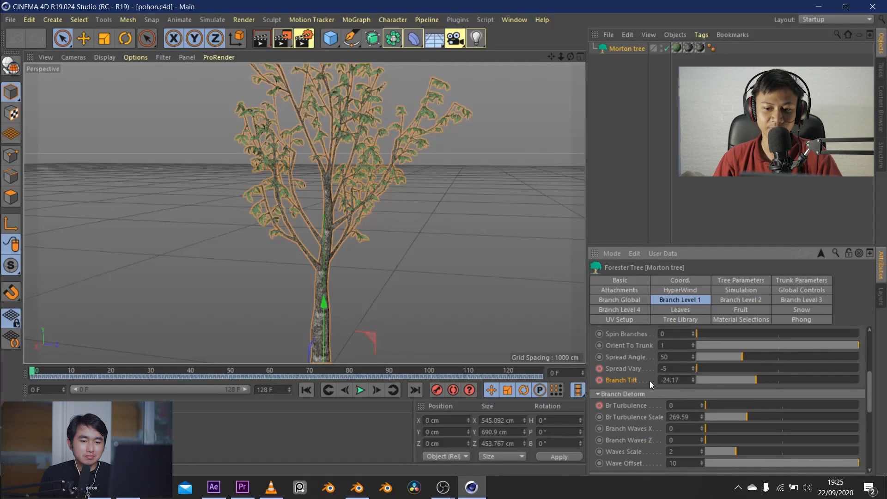
pyautogui.moveTo(753, 381)
pyautogui.mouseDown()
pyautogui.moveTo(714, 381)
pyautogui.moveTo(739, 379)
pyautogui.mouseUp()
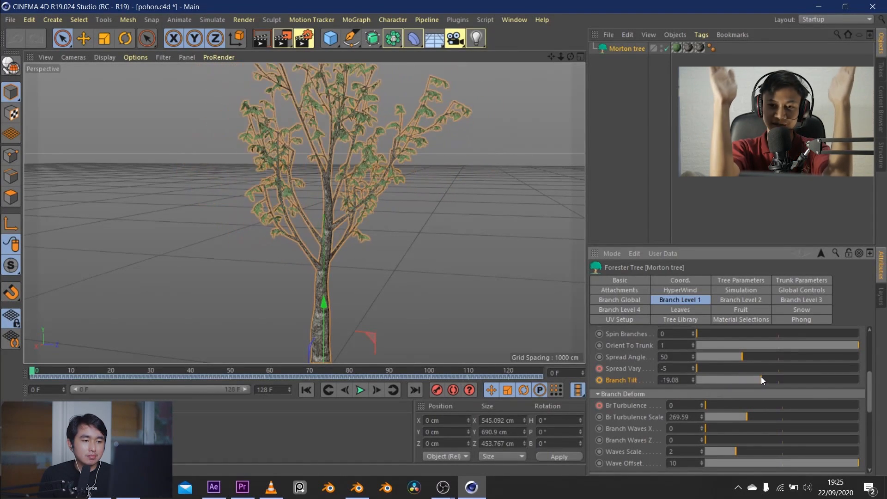
# Set the Morton tree's Level 1 Branch Tilt to -35.62 and try adjusting the trunk's Tr Radius
pyautogui.moveTo(727, 377); pyautogui.dragTo(744, 373)
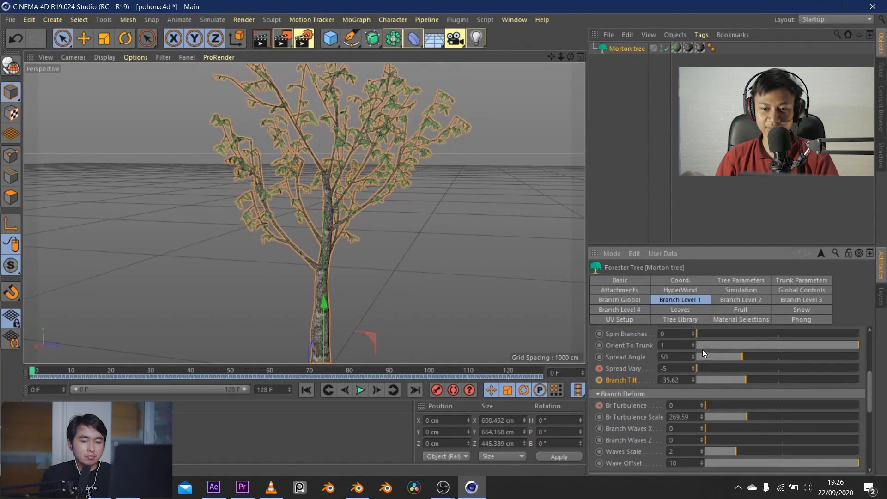
pyautogui.moveTo(715, 405); pyautogui.dragTo(679, 399)
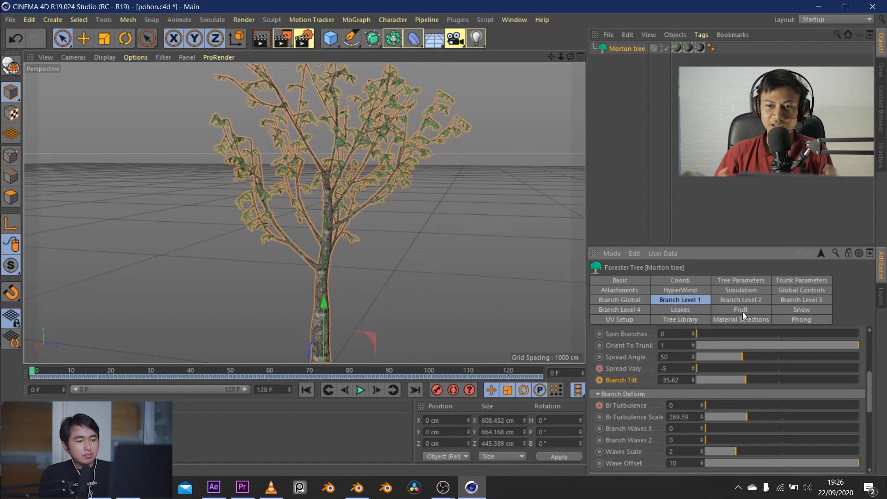
pyautogui.click(786, 282)
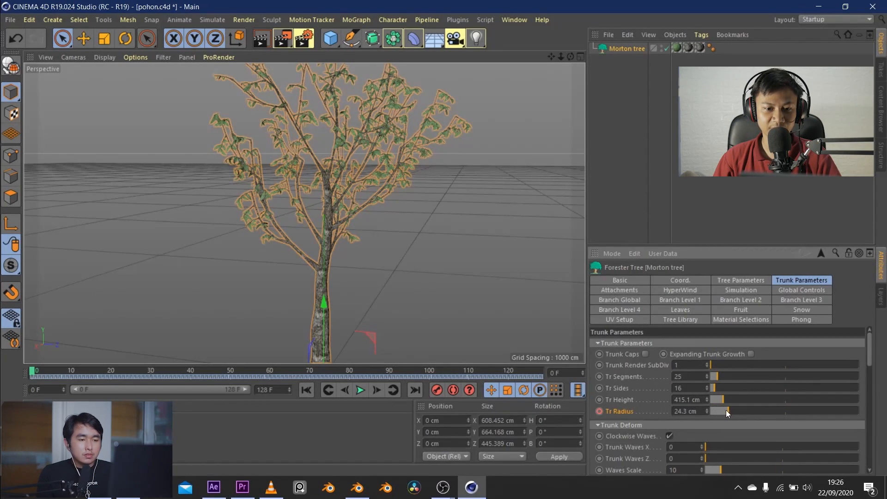
pyautogui.moveTo(727, 411)
pyautogui.mouseDown()
pyautogui.moveTo(736, 410)
pyautogui.moveTo(710, 412)
pyautogui.moveTo(742, 409)
pyautogui.moveTo(722, 408)
pyautogui.moveTo(732, 404)
pyautogui.mouseUp()
# Scrub the Morton tree's growth animation towards the end of the timeline and back to frame 26
pyautogui.moveTo(570, 56); pyautogui.dragTo(587, 30)
pyautogui.moveTo(33, 371); pyautogui.dragTo(366, 367)
pyautogui.click(360, 390)
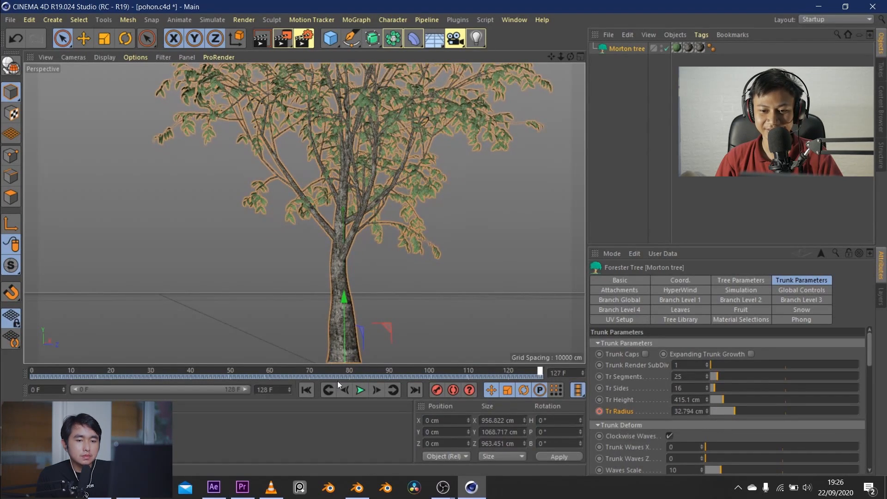
pyautogui.moveTo(518, 385); pyautogui.dragTo(135, 368)
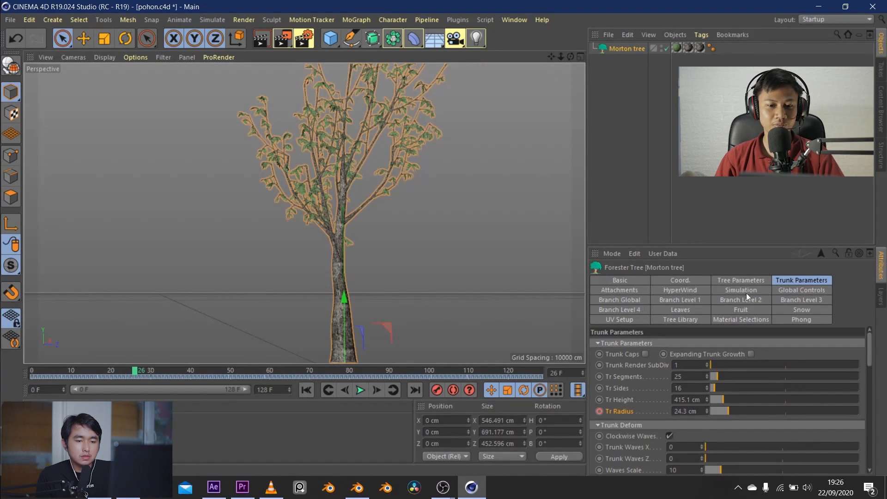
# Set the Morton tree's Leaf Growth to 0.31 and its Growth Overlap to 14.98
pyautogui.click(680, 310)
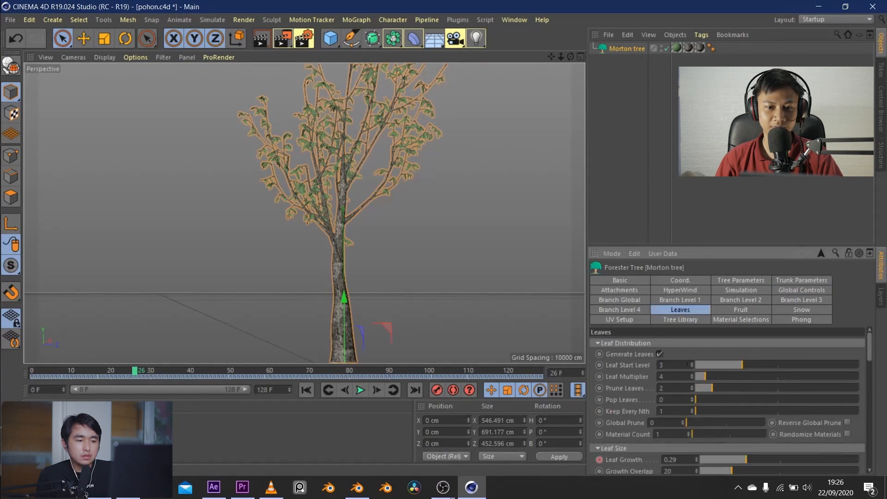
pyautogui.scroll(-3, 651, 440)
pyautogui.moveTo(741, 390)
pyautogui.mouseDown()
pyautogui.moveTo(727, 389)
pyautogui.moveTo(758, 389)
pyautogui.moveTo(732, 387)
pyautogui.moveTo(755, 382)
pyautogui.moveTo(741, 382)
pyautogui.mouseUp()
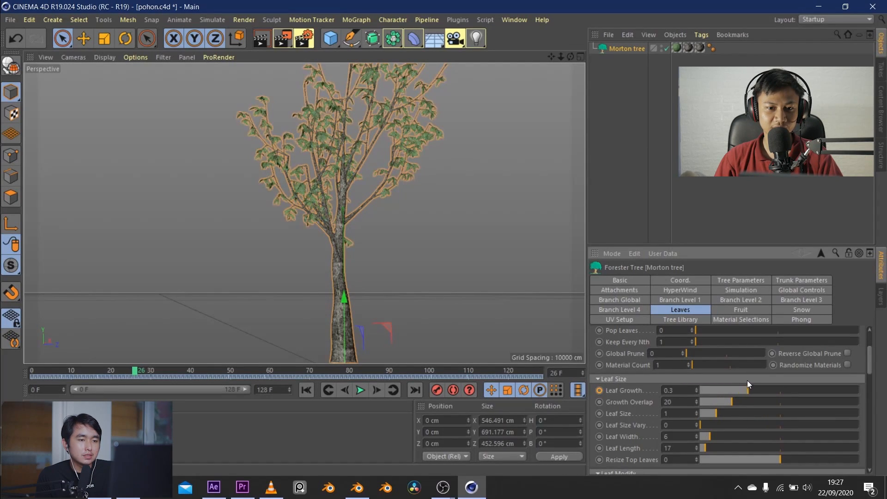
pyautogui.moveTo(745, 379); pyautogui.dragTo(753, 398)
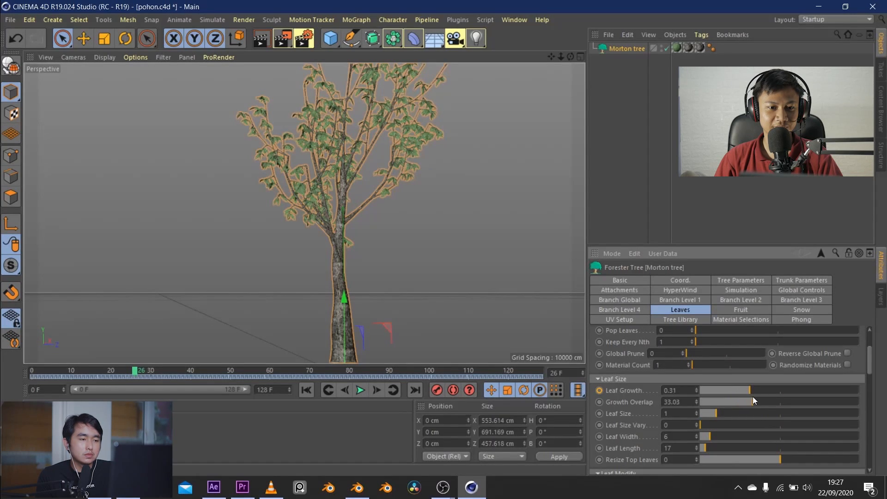
# Experiment with the leaf sizing and settle on a Leaf Size of 0.85 and a Leaf Size Vary of 1.32
pyautogui.click(705, 425)
pyautogui.moveTo(706, 426); pyautogui.dragTo(813, 420)
pyautogui.moveTo(722, 417); pyautogui.dragTo(706, 415)
pyautogui.moveTo(767, 422); pyautogui.dragTo(755, 421)
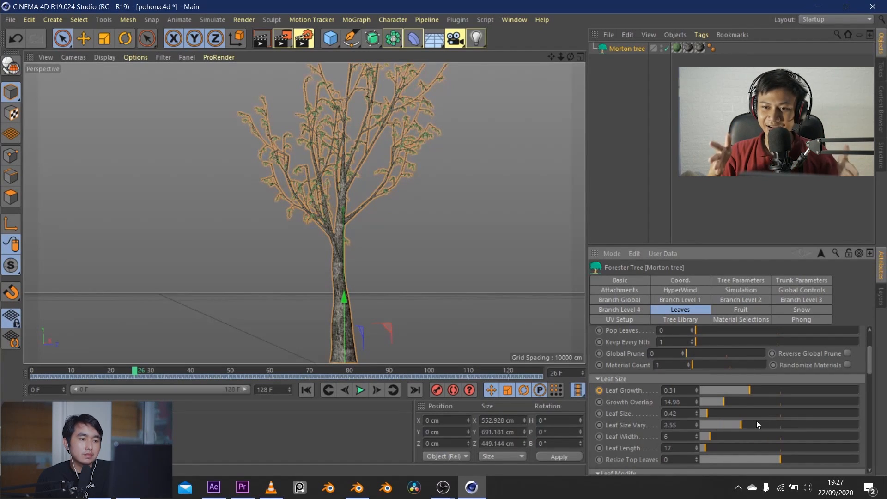
pyautogui.moveTo(814, 420); pyautogui.dragTo(722, 429)
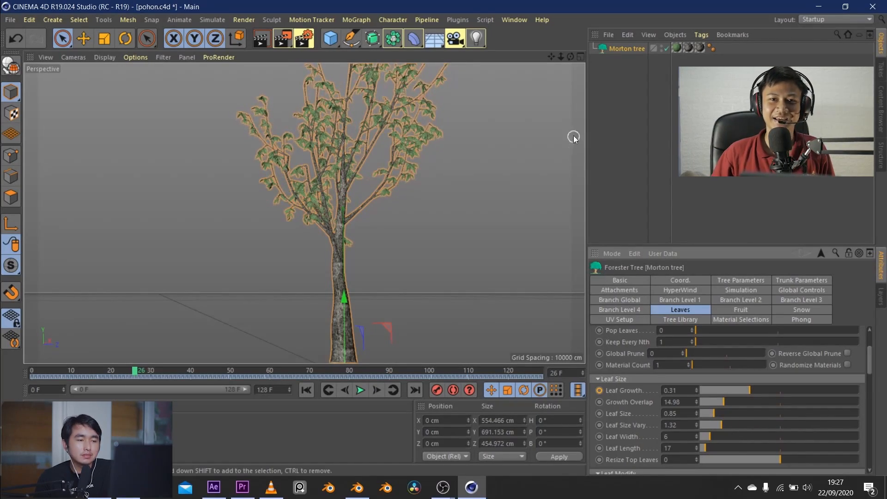
# Return to frame 0 and scrub through the Morton tree's growth animation to the end
pyautogui.moveTo(570, 56); pyautogui.dragTo(409, 58)
pyautogui.click(306, 390)
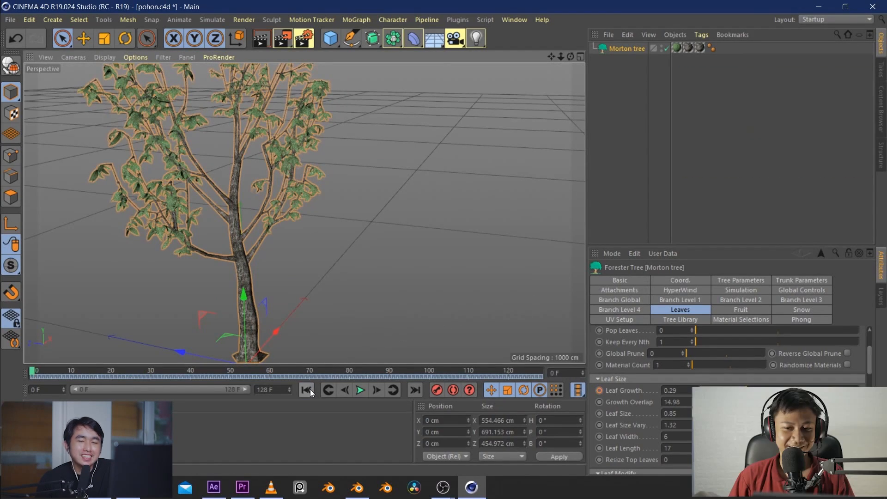
pyautogui.moveTo(33, 371); pyautogui.dragTo(599, 380)
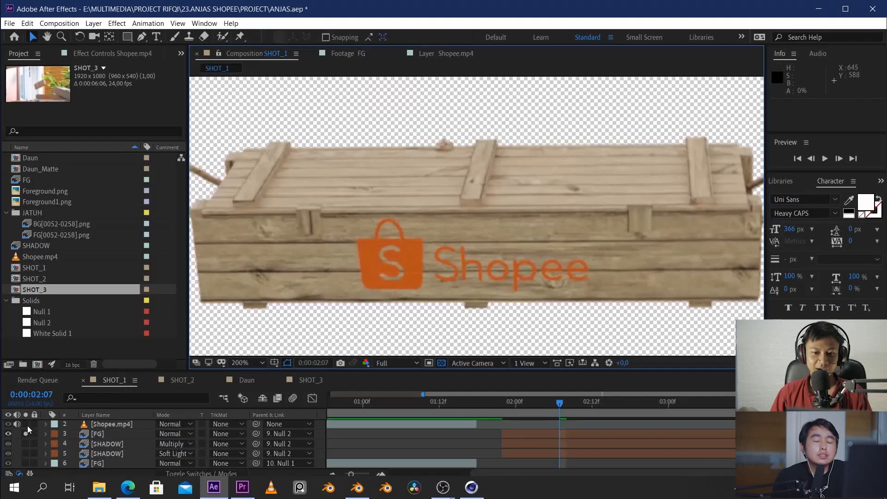
# In After Effects, examine the soloed FG layer's Shopee crate in SHOT_1 at different zoom levels, and turn its solo off
pyautogui.scroll(-4, 550, 193)
pyautogui.moveTo(545, 241); pyautogui.dragTo(546, 218, button='middle')
pyautogui.click(26, 433)
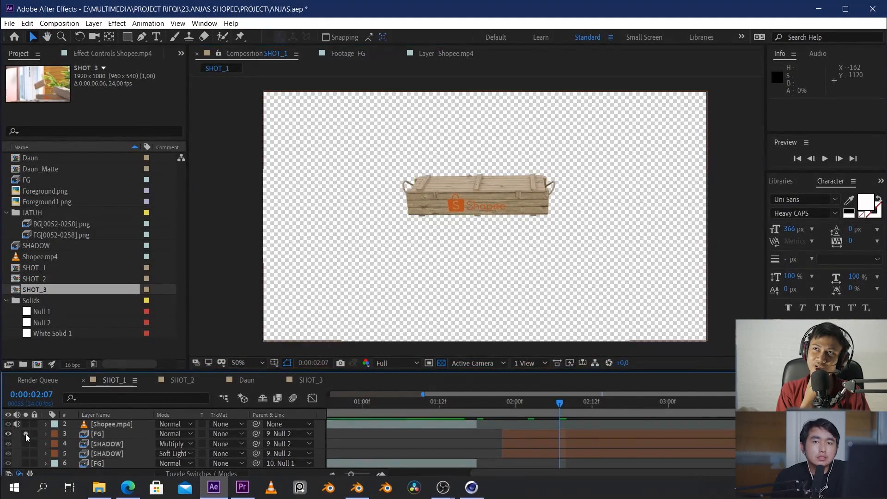
pyautogui.scroll(4, 455, 211)
pyautogui.moveTo(525, 197); pyautogui.dragTo(431, 257, button='middle')
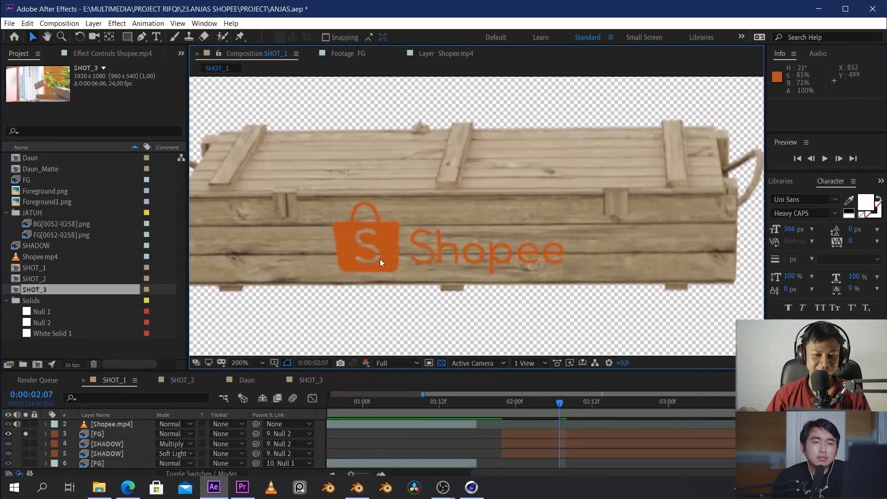
pyautogui.moveTo(369, 207); pyautogui.dragTo(435, 218, button='middle')
pyautogui.click(25, 433)
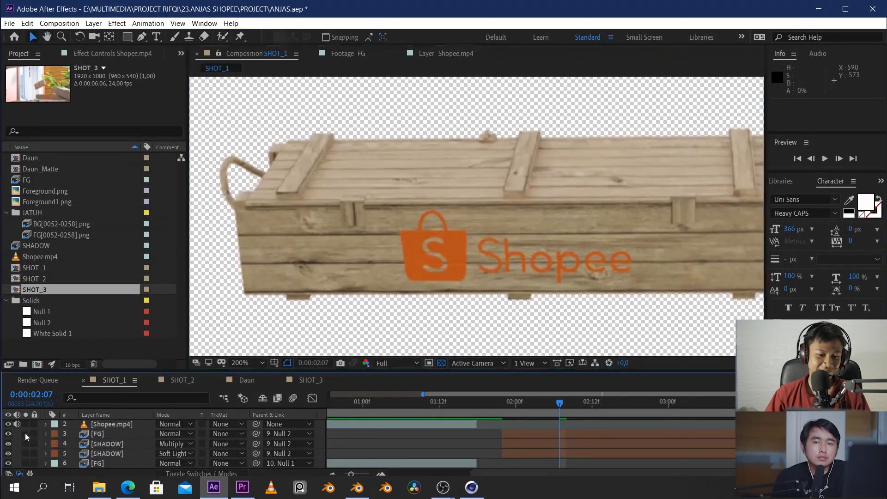
pyautogui.scroll(-6, 444, 174)
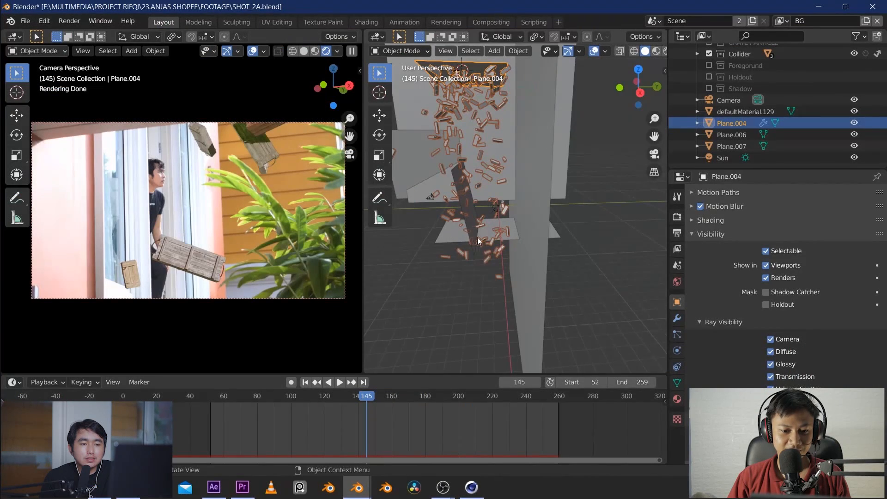
# In Blender's SHOT_2A scene, examine the falling crate simulation and the crates around the plant in the camera view
pyautogui.moveTo(476, 274); pyautogui.dragTo(484, 284, button='middle')
pyautogui.click(429, 334)
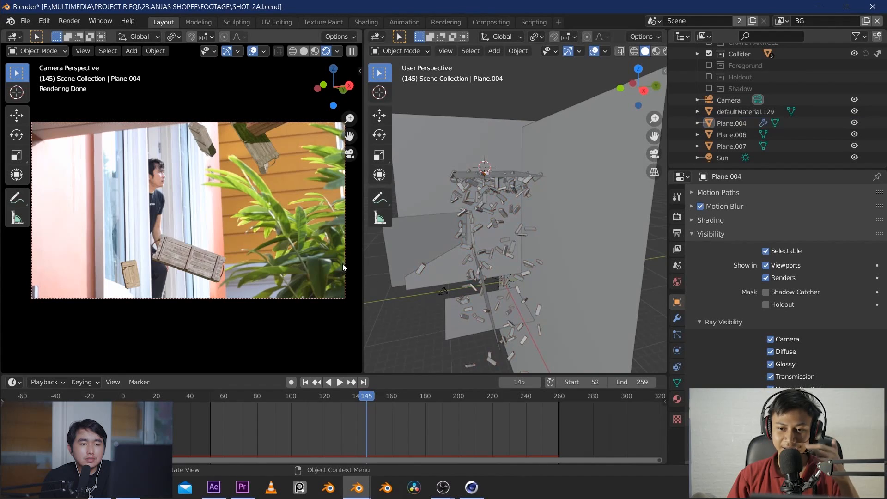
pyautogui.scroll(5, 268, 235)
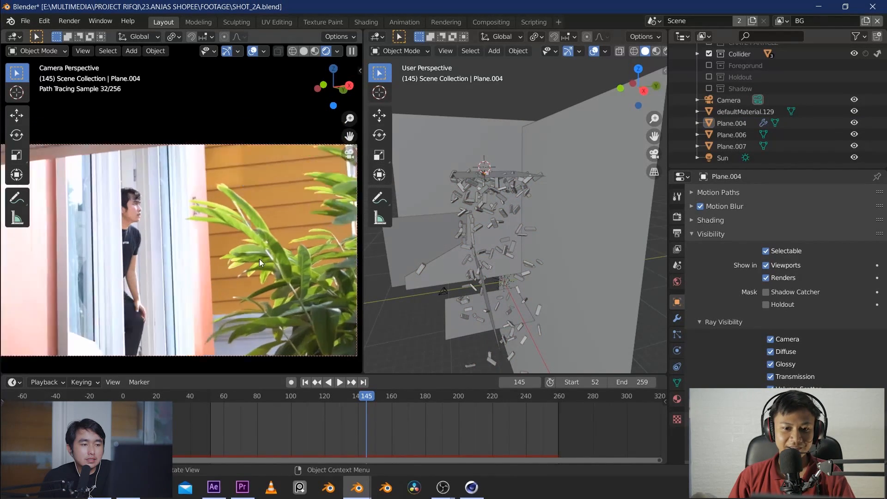
pyautogui.scroll(4, 233, 279)
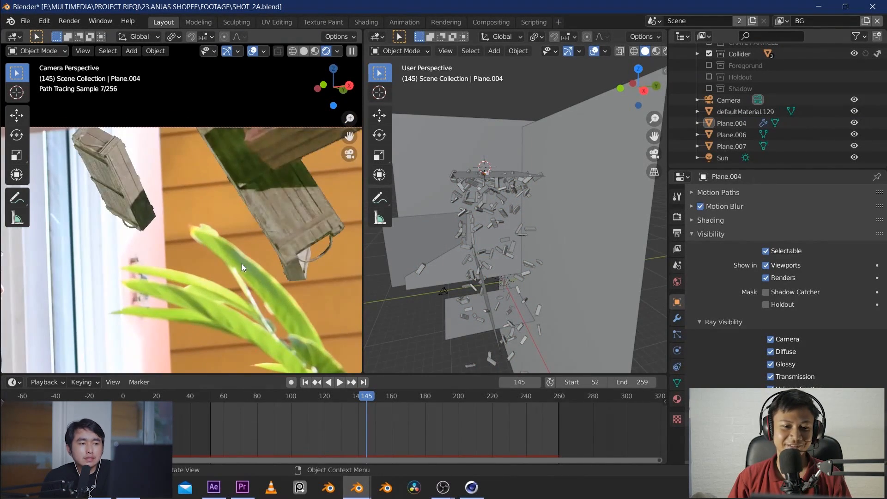
pyautogui.keyDown('shift'); pyautogui.moveTo(287, 323); pyautogui.dragTo(225, 242, button='middle'); pyautogui.keyUp('shift')
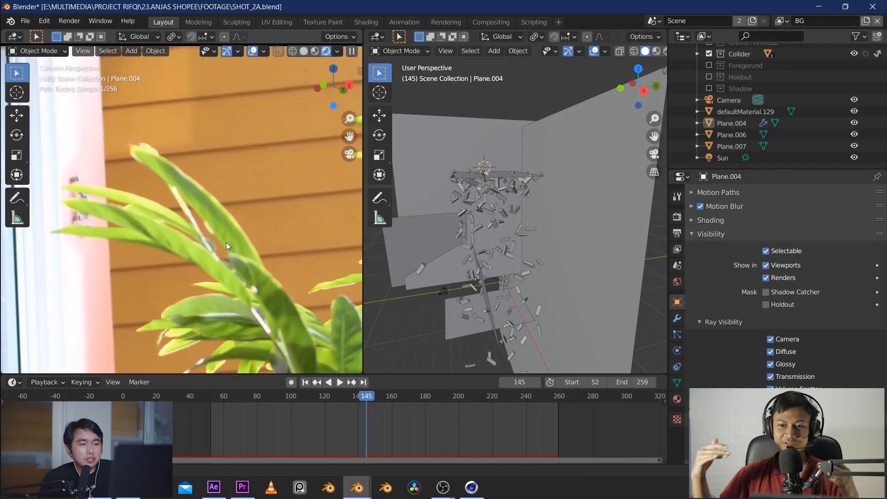
# Sketch freehand annotation strokes around the hanging crate and the plant leaf beneath it with the Annotate tool
pyautogui.click(16, 198)
pyautogui.moveTo(291, 136)
pyautogui.mouseDown()
pyautogui.moveTo(203, 217)
pyautogui.moveTo(249, 254)
pyautogui.mouseUp()
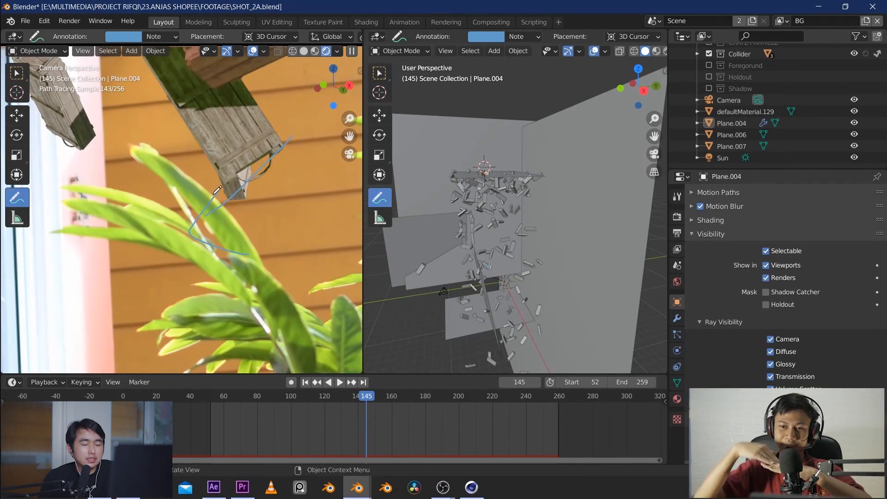
pyautogui.moveTo(214, 194)
pyautogui.mouseDown()
pyautogui.moveTo(237, 149)
pyautogui.moveTo(285, 168)
pyautogui.mouseUp()
pyautogui.moveTo(240, 221); pyautogui.dragTo(180, 145)
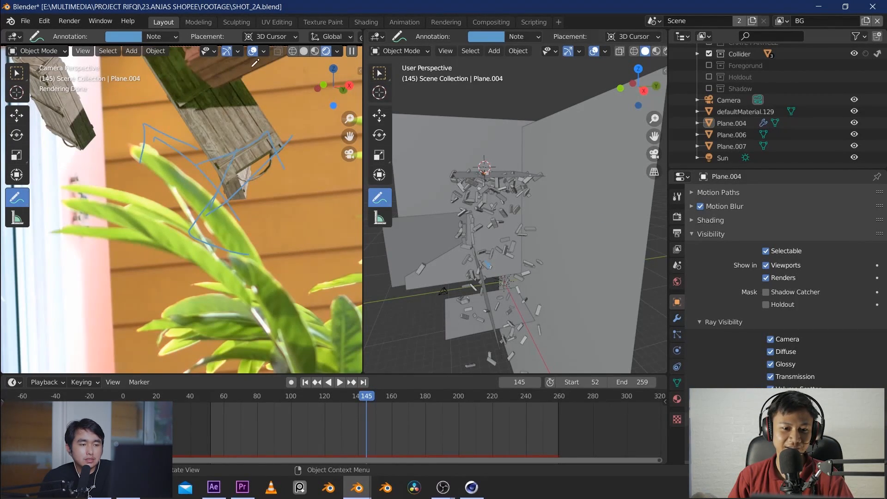
# Remove the existing annotation strokes, circle the shaded part of the crate above the plant, and sketch a path around its lower end
pyautogui.click(166, 38)
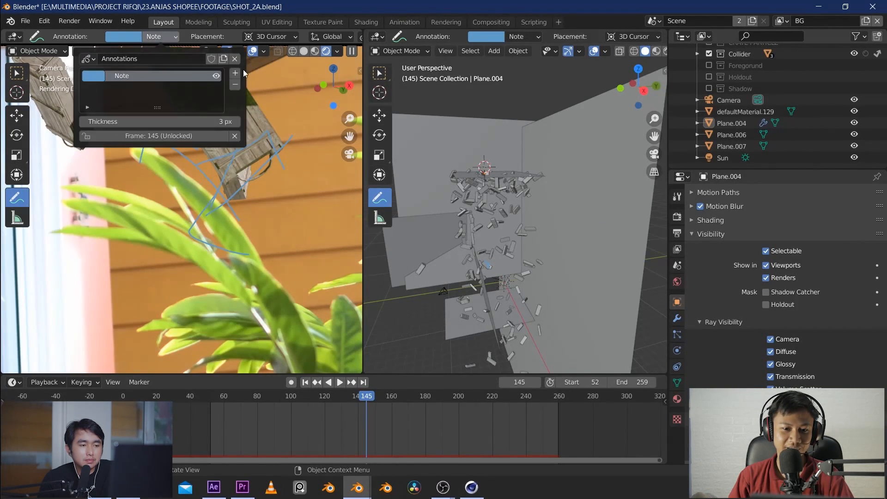
pyautogui.click(240, 83)
pyautogui.moveTo(187, 59)
pyautogui.mouseDown()
pyautogui.moveTo(221, 121)
pyautogui.moveTo(259, 62)
pyautogui.moveTo(174, 57)
pyautogui.mouseUp()
pyautogui.scroll(-1, 201, 124)
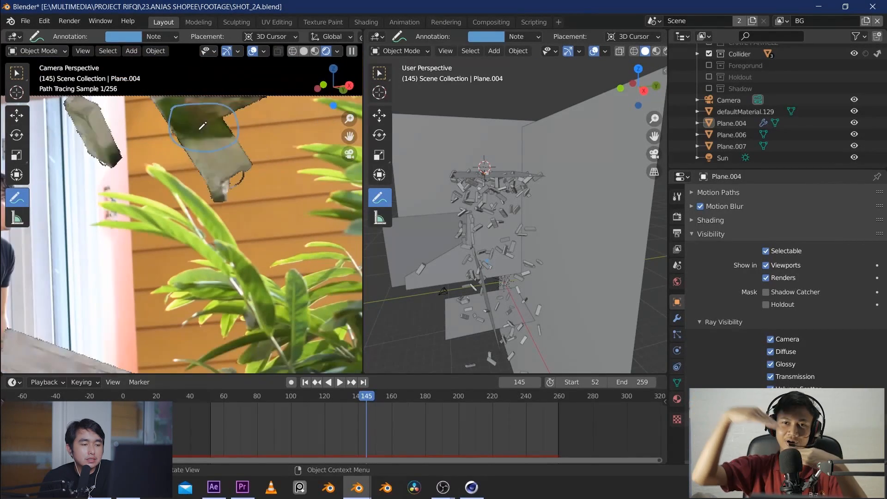
pyautogui.moveTo(262, 169)
pyautogui.mouseDown()
pyautogui.moveTo(220, 208)
pyautogui.moveTo(208, 137)
pyautogui.mouseUp()
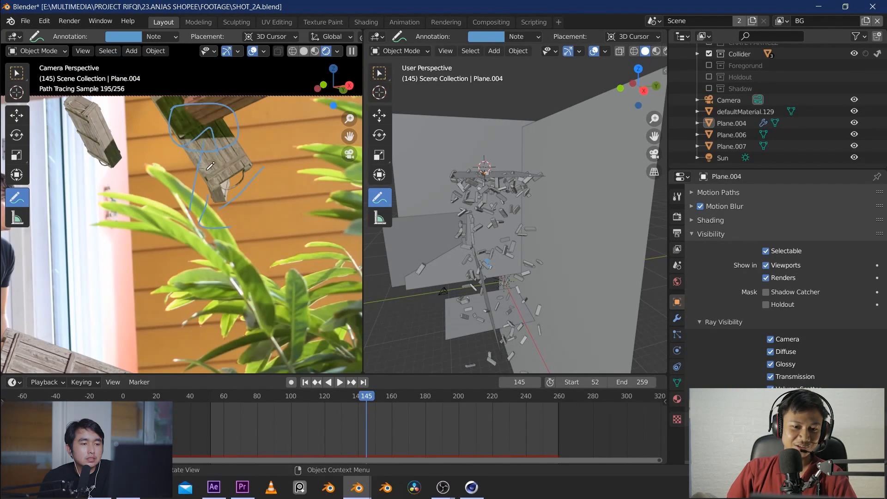
# Look at the crates from outside the camera, return to the camera view, and play the animation to frame 180
pyautogui.scroll(-4, 206, 170)
pyautogui.keyDown('shift'); pyautogui.moveTo(157, 234); pyautogui.dragTo(264, 180, button='middle'); pyautogui.keyUp('shift')
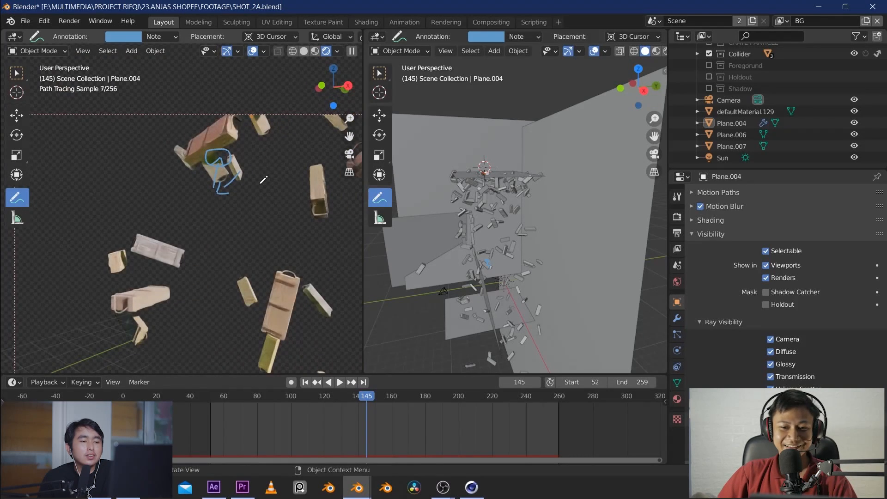
pyautogui.press('KP_0')
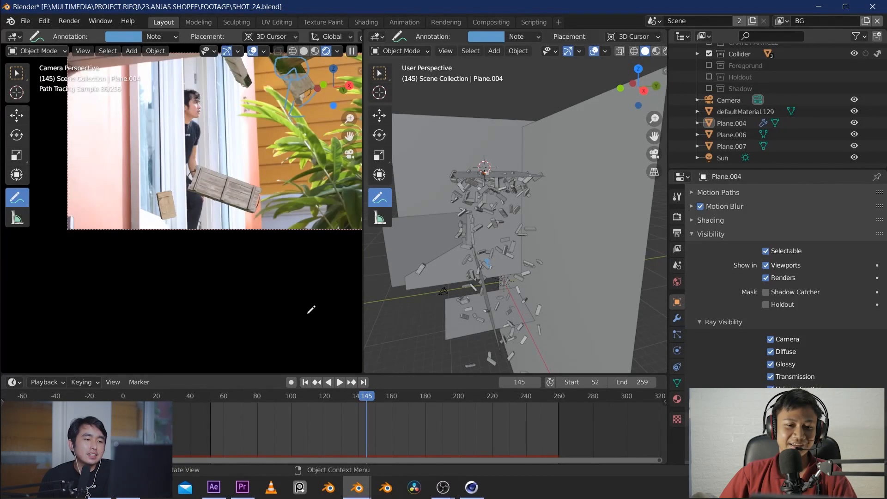
pyautogui.press('space')
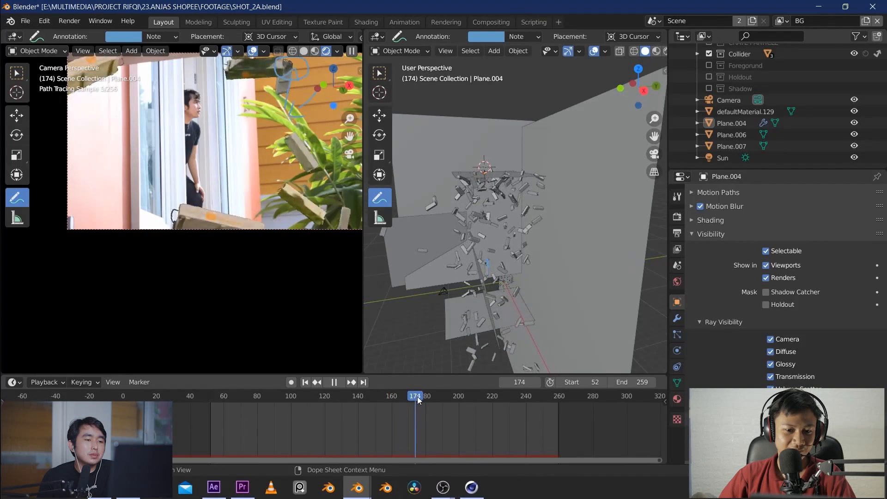
pyautogui.press('space')
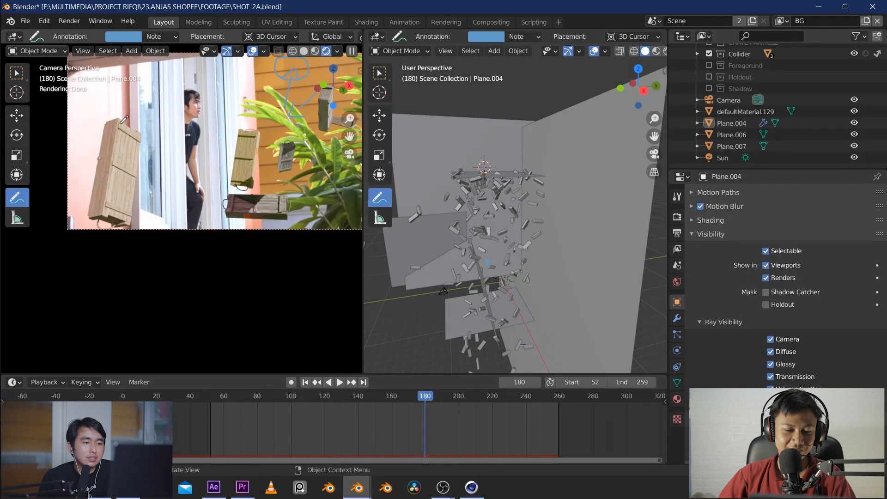
pyautogui.moveTo(121, 121); pyautogui.dragTo(81, 207)
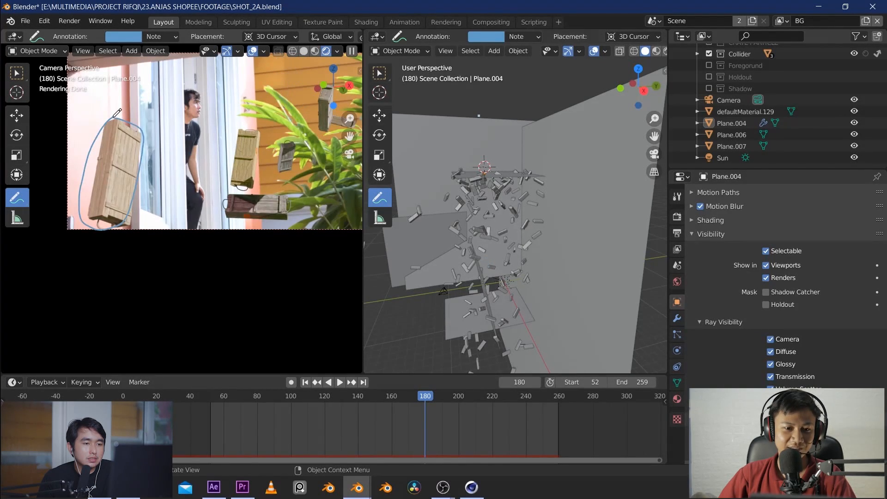
pyautogui.hotkey('ctrl', 'z')
pyautogui.moveTo(149, 104); pyautogui.dragTo(91, 127)
pyautogui.hotkey('ctrl', 'z')
pyautogui.hotkey('ctrl', 'z')
# Sketch annotation arrows on frame 180 showing the large crate heading to the pink wall and rebounding
pyautogui.moveTo(194, 91)
pyautogui.mouseDown()
pyautogui.moveTo(111, 117)
pyautogui.moveTo(95, 143)
pyautogui.mouseUp()
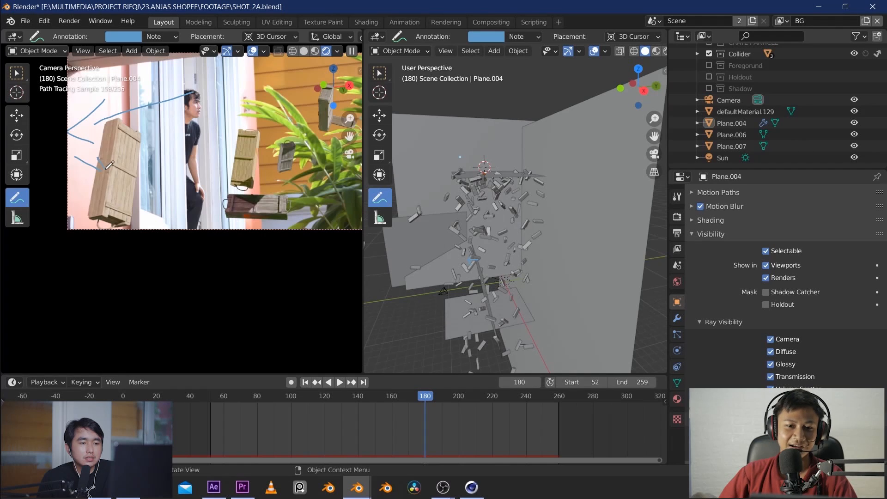
pyautogui.moveTo(106, 170); pyautogui.dragTo(95, 176)
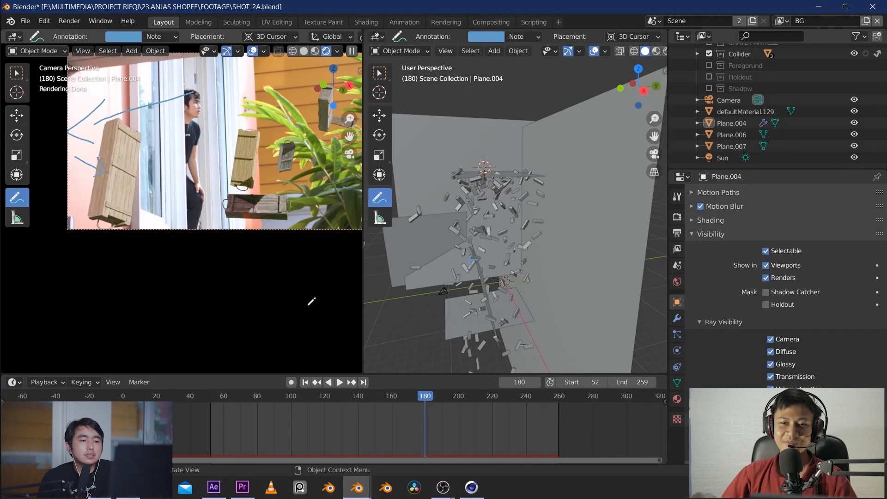
# Move to frame 204, clear the arrows, and redraw the crate's path from the plant to the pink wall and back to the doorway
pyautogui.click(452, 401)
pyautogui.moveTo(453, 400); pyautogui.dragTo(465, 401)
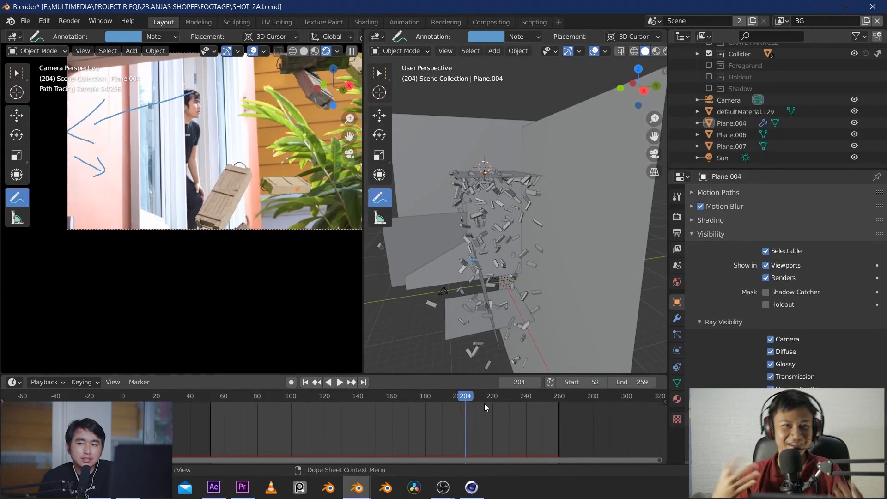
pyautogui.click(151, 37)
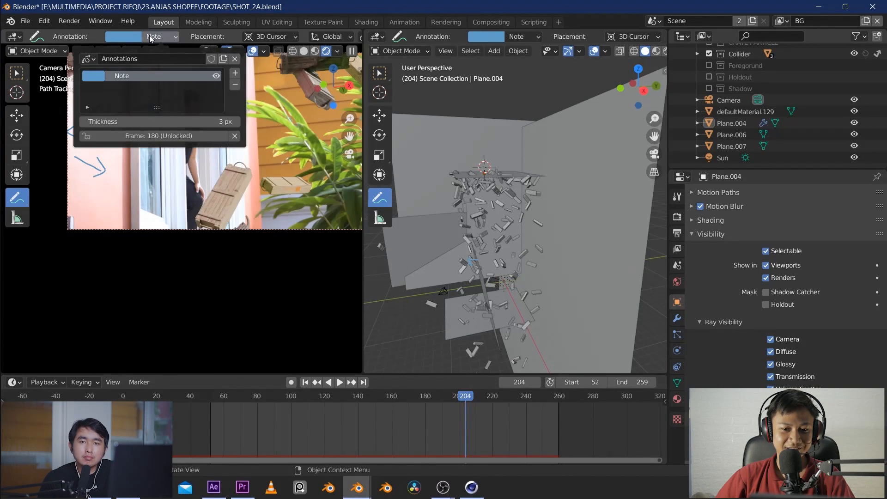
pyautogui.moveTo(254, 90)
pyautogui.mouseDown()
pyautogui.moveTo(98, 139)
pyautogui.moveTo(216, 183)
pyautogui.mouseUp()
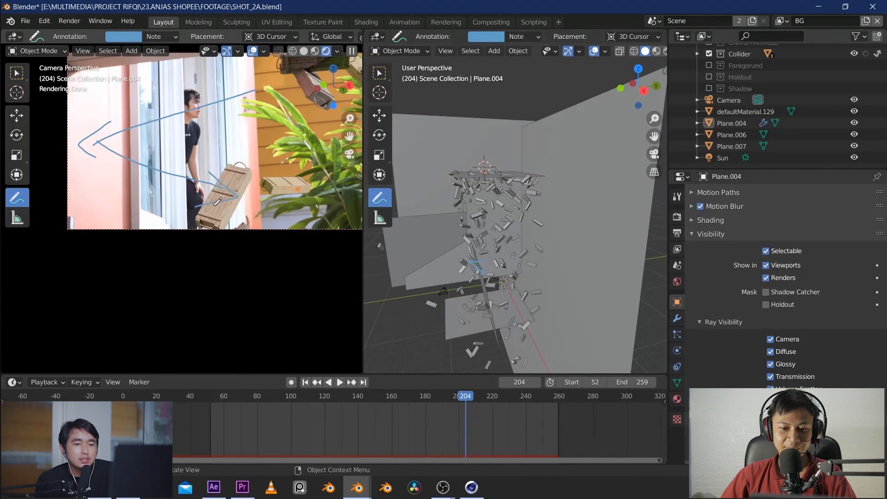
# Move the animation to frame 214, and switch to After Effects to view the Shopee crate in SHOT_1 up close
pyautogui.click(483, 401)
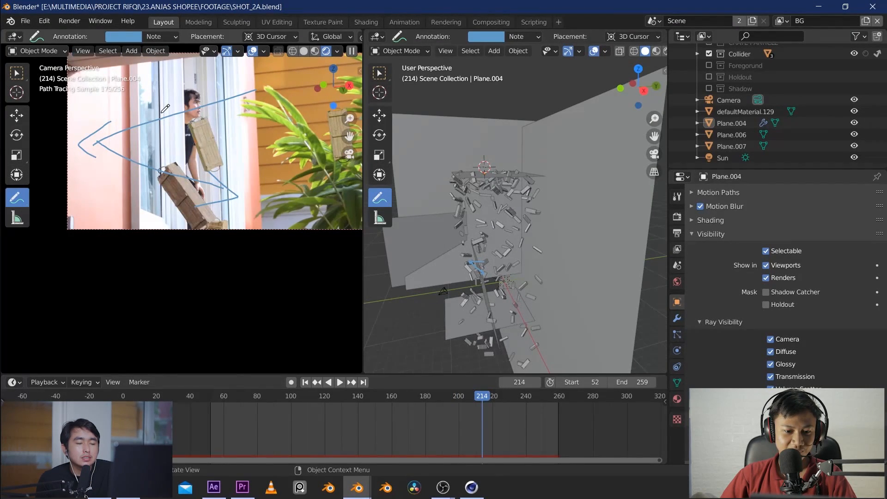
pyautogui.hotkey('alt', 'Tab')
pyautogui.scroll(2, 447, 220)
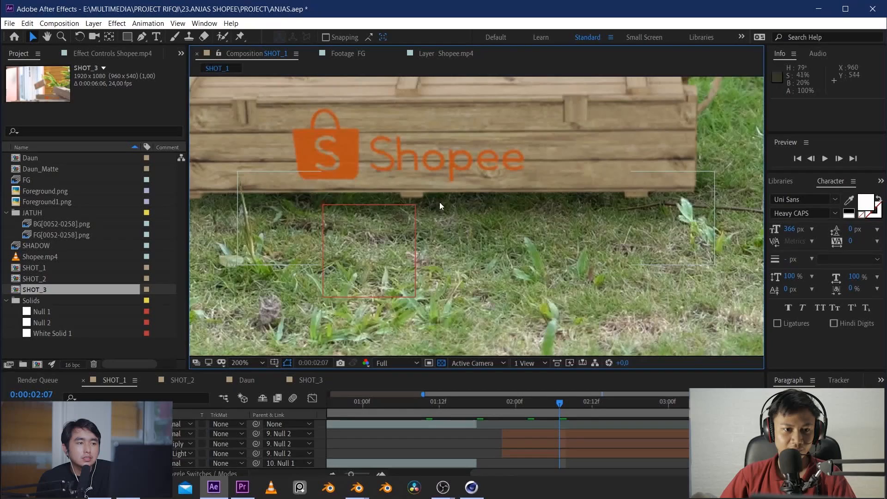
pyautogui.moveTo(348, 154); pyautogui.dragTo(418, 248, button='middle')
pyautogui.scroll(-3, 417, 248)
pyautogui.click(262, 363)
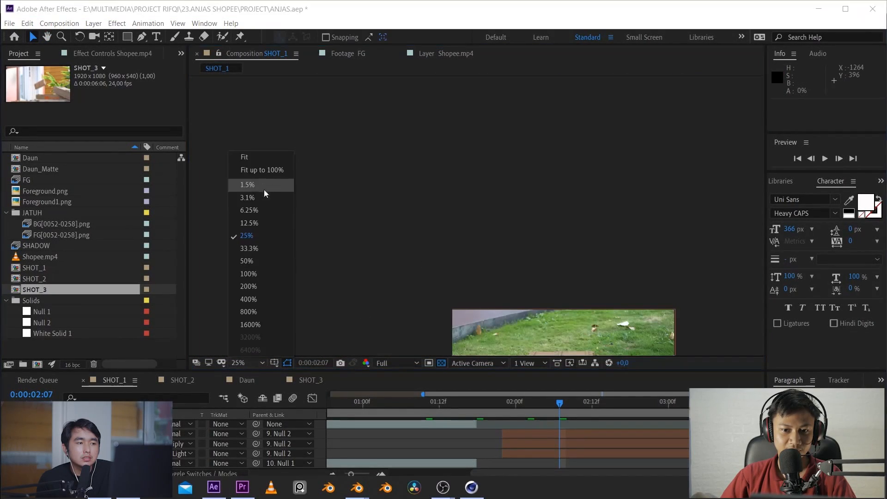
pyautogui.click(267, 170)
pyautogui.scroll(5, 508, 260)
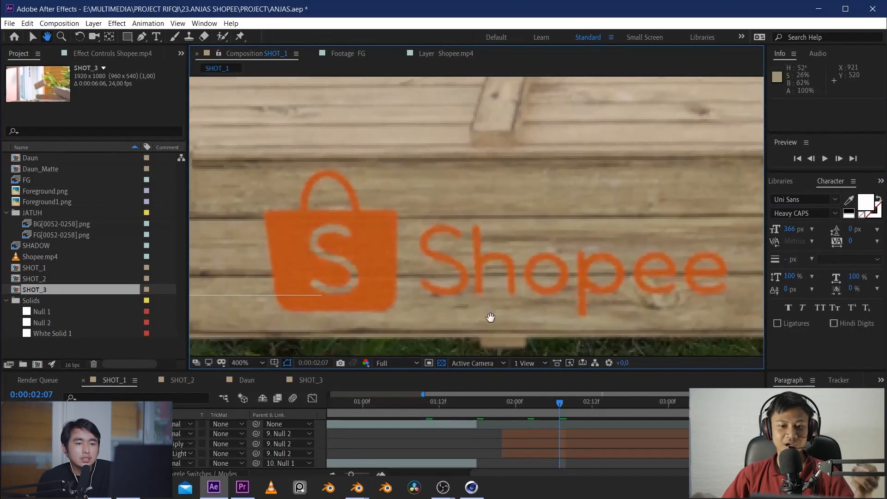
# Show the effect settings of the FG layer in SHOT_1 and turn its Noise effect off
pyautogui.press('y')
pyautogui.click(107, 54)
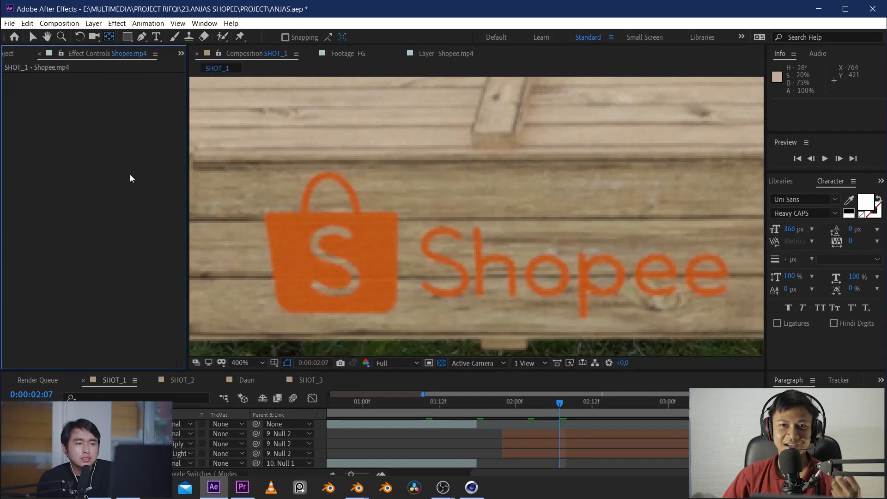
pyautogui.click(516, 433)
pyautogui.click(16, 117)
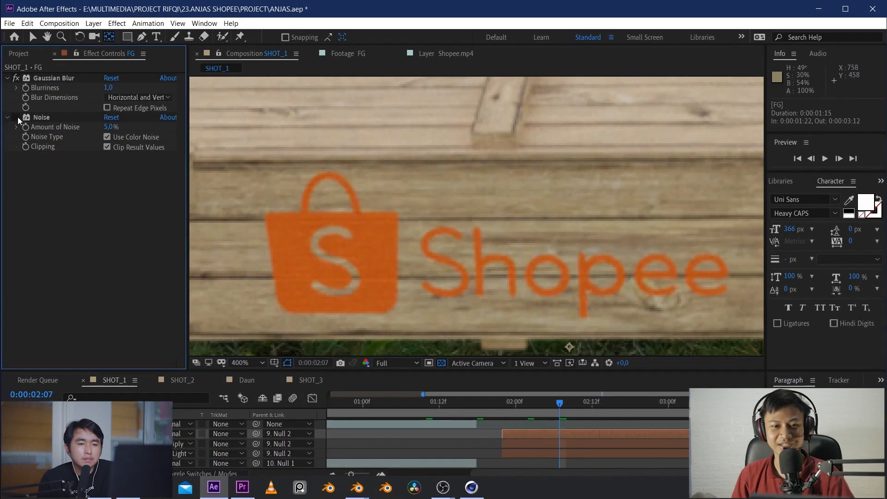
# Compare the crate's wood grain with the Noise effect on and off at high magnification, leaving the effect enabled
pyautogui.moveTo(408, 180); pyautogui.dragTo(641, 194, button='middle')
pyautogui.press('v')
pyautogui.press('/')
pyautogui.click(17, 118)
pyautogui.scroll(4, 564, 268)
pyautogui.moveTo(287, 224); pyautogui.dragTo(427, 211, button='middle')
pyautogui.click(17, 118)
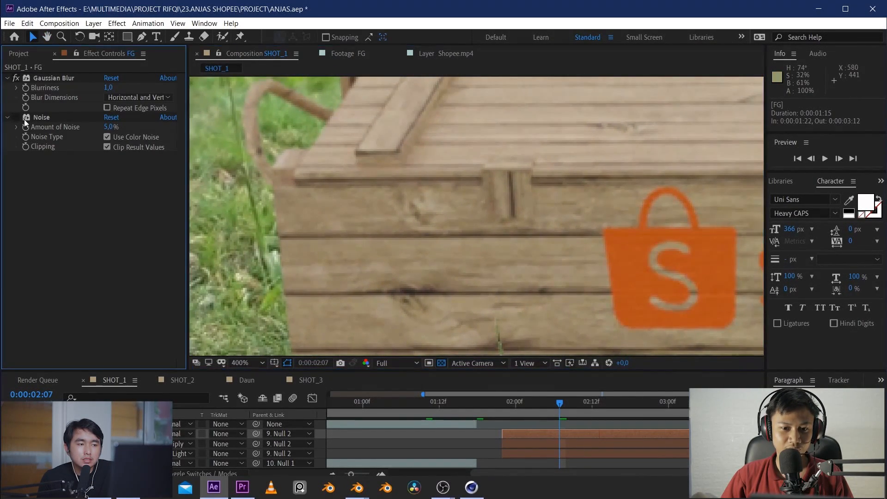
pyautogui.scroll(2, 491, 244)
pyautogui.moveTo(492, 244); pyautogui.dragTo(597, 248, button='middle')
pyautogui.scroll(1, 399, 256)
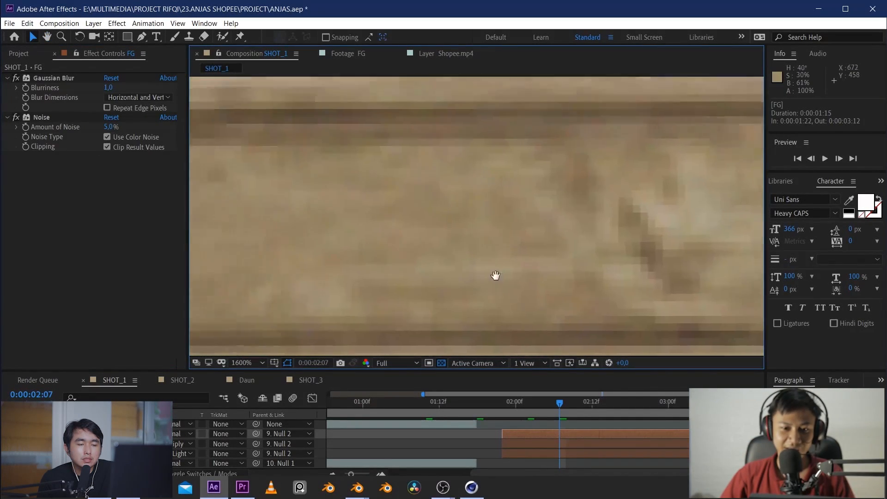
pyautogui.moveTo(495, 275); pyautogui.dragTo(597, 316, button='middle')
pyautogui.click(16, 118)
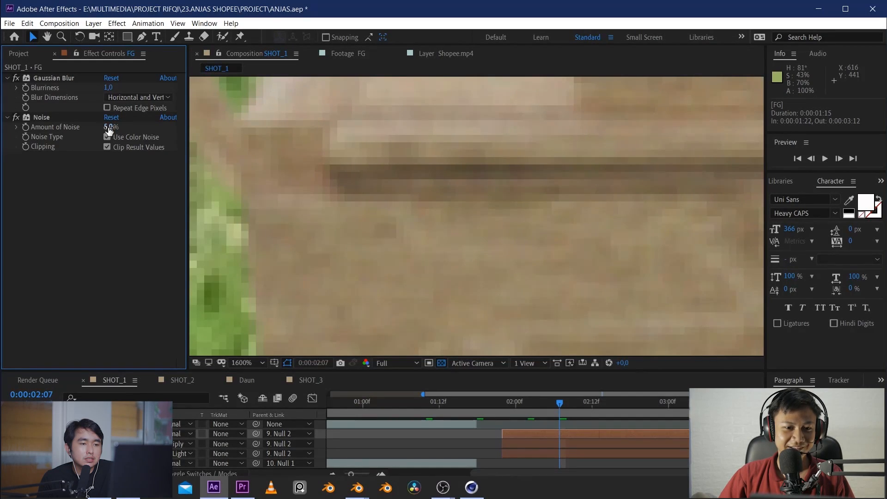
# Try an exaggerated Noise amount of 27% on the FG layer and examine the grain on the crate
pyautogui.moveTo(109, 130); pyautogui.dragTo(119, 131)
pyautogui.scroll(-8, 459, 195)
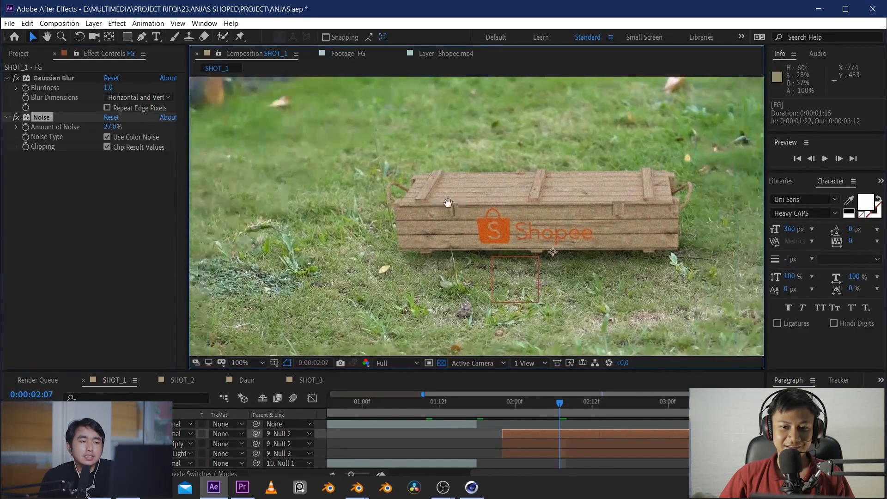
pyautogui.scroll(5, 456, 204)
pyautogui.moveTo(377, 225); pyautogui.dragTo(567, 240, button='middle')
pyautogui.click(108, 129)
pyautogui.click(98, 150)
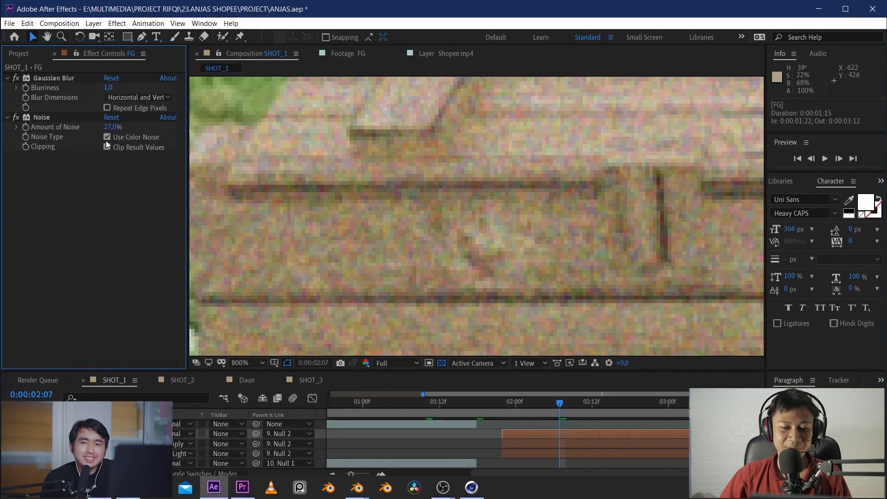
pyautogui.rightClick(106, 138)
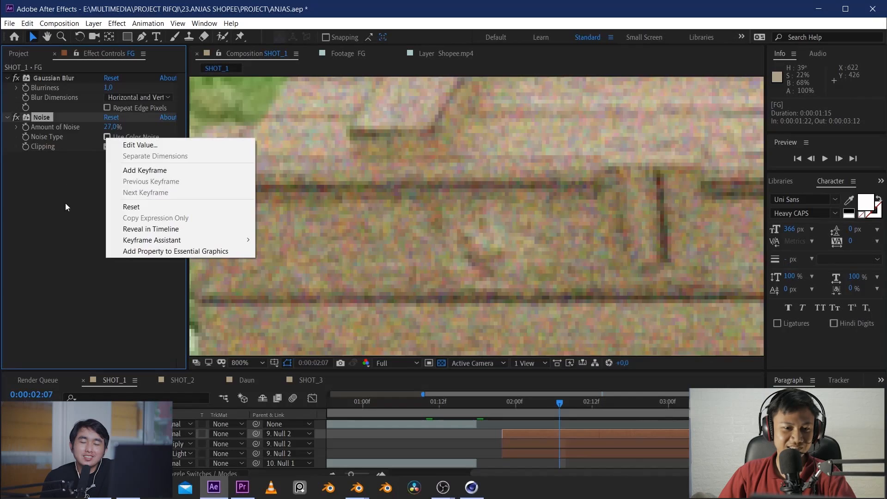
pyautogui.click(65, 200)
# Set the Noise amount to 2% with color noise enabled, and inspect the crate's upper edge up close
pyautogui.click(109, 126)
pyautogui.write('2')
pyautogui.press('Return')
pyautogui.click(107, 137)
pyautogui.scroll(-2, 431, 192)
pyautogui.scroll(2, 430, 193)
pyautogui.moveTo(323, 194); pyautogui.dragTo(415, 229, button='middle')
pyautogui.scroll(1, 335, 210)
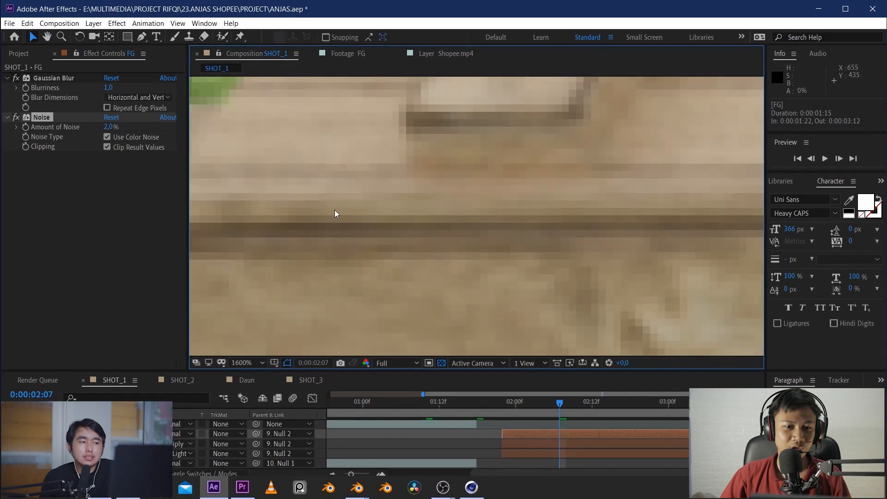
# Compare the crate with the Gaussian Blur effect off and on, leaving the blur enabled
pyautogui.click(15, 79)
pyautogui.scroll(-2, 425, 196)
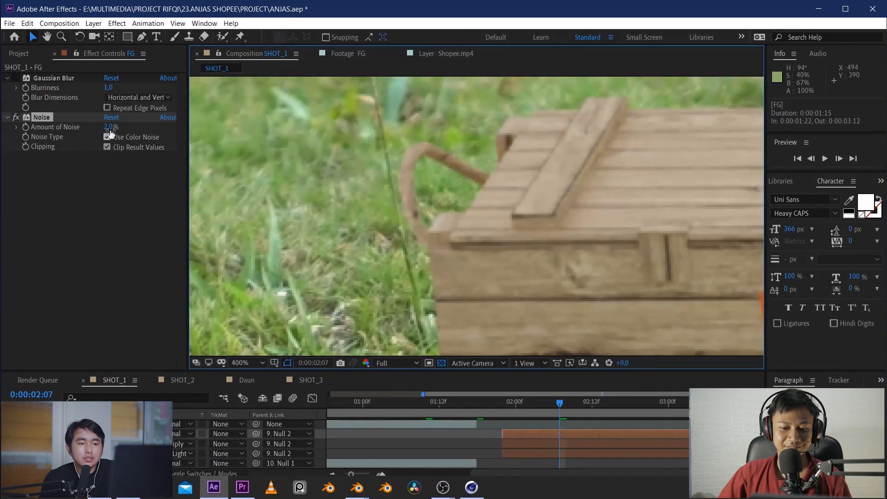
pyautogui.click(15, 78)
pyautogui.scroll(-4, 686, 243)
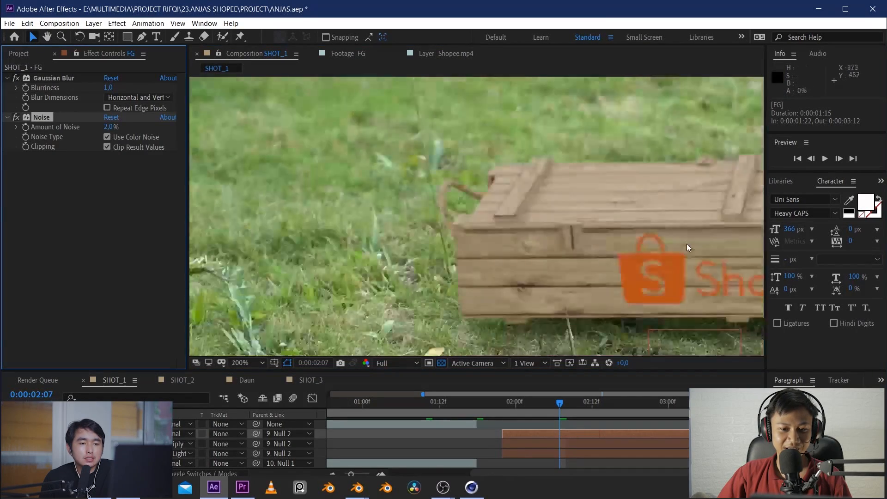
# Open the Daun composition and isolate the masked Shopee.mp4 layer above White Solid 1 to view its leaf matte
pyautogui.click(247, 379)
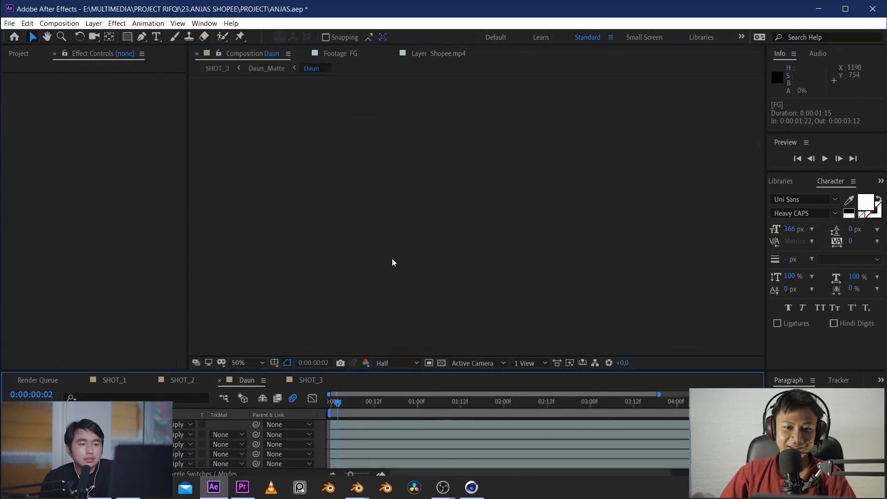
pyautogui.scroll(-2, 106, 453)
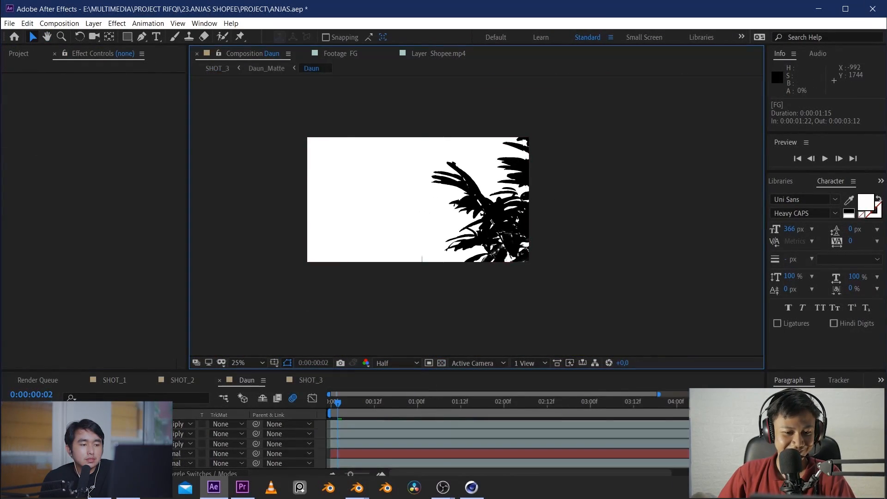
pyautogui.click(107, 454)
pyautogui.click(107, 463)
pyautogui.click(106, 453)
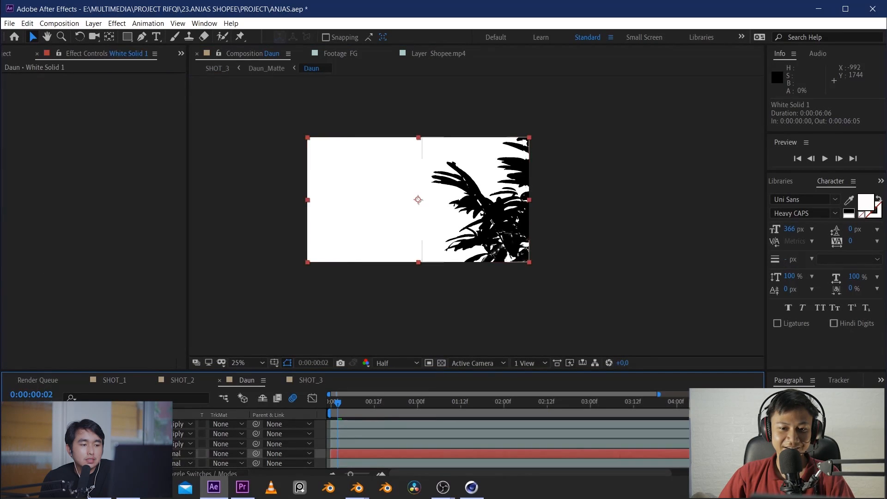
pyautogui.click(107, 443)
pyautogui.click(24, 443)
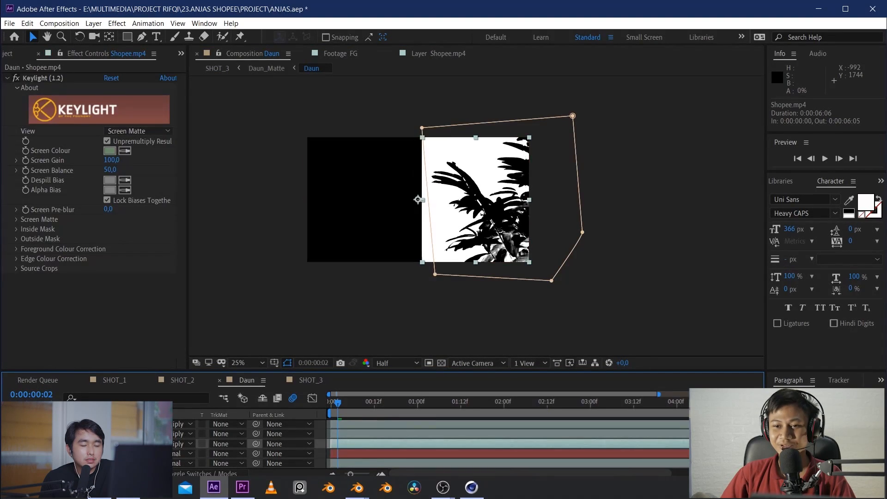
# Turn Keylight off and back on for the masked Shopee.mp4 layer to compare the original plant with its matte
pyautogui.click(16, 78)
pyautogui.press('.')
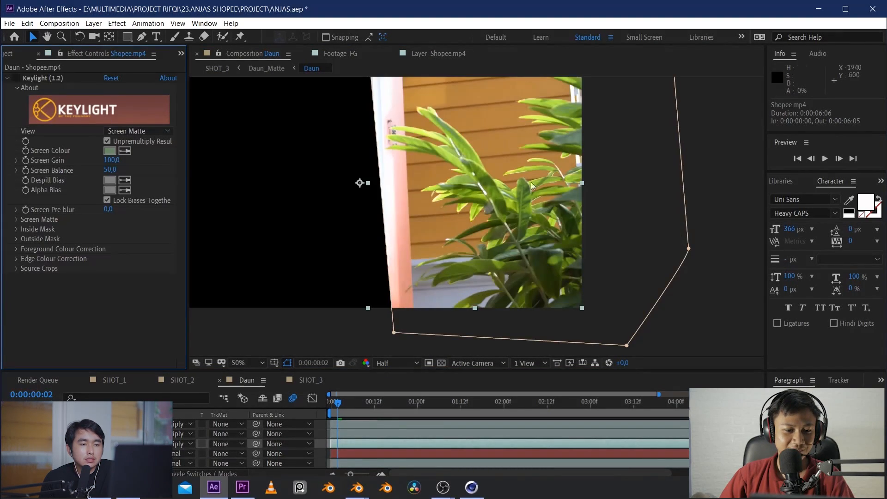
pyautogui.click(17, 80)
pyautogui.scroll(1, 106, 453)
# Check the other masked Shopee.mp4 layers that build up the leaf matte in the Daun composition
pyautogui.click(106, 454)
pyautogui.click(24, 464)
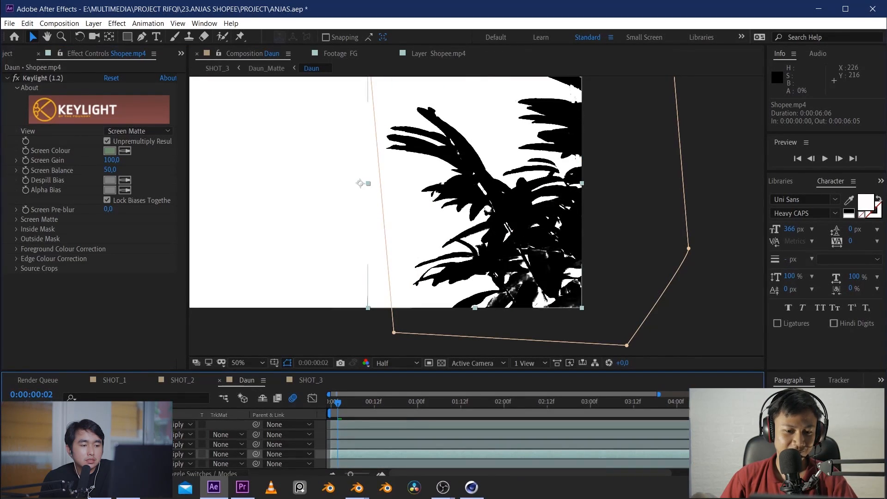
pyautogui.scroll(-3, 106, 454)
pyautogui.scroll(-2, 106, 454)
pyautogui.click(8, 454)
pyautogui.click(8, 454)
pyautogui.scroll(3, 24, 443)
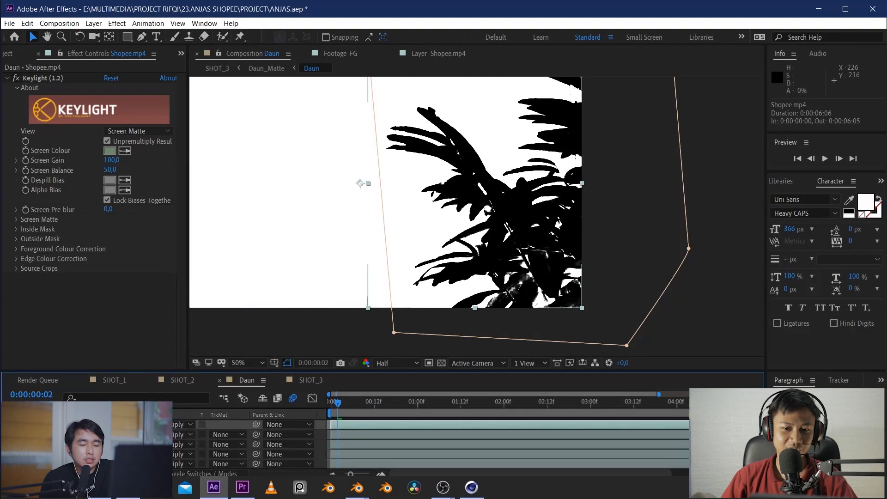
pyautogui.click(24, 425)
pyautogui.click(24, 425)
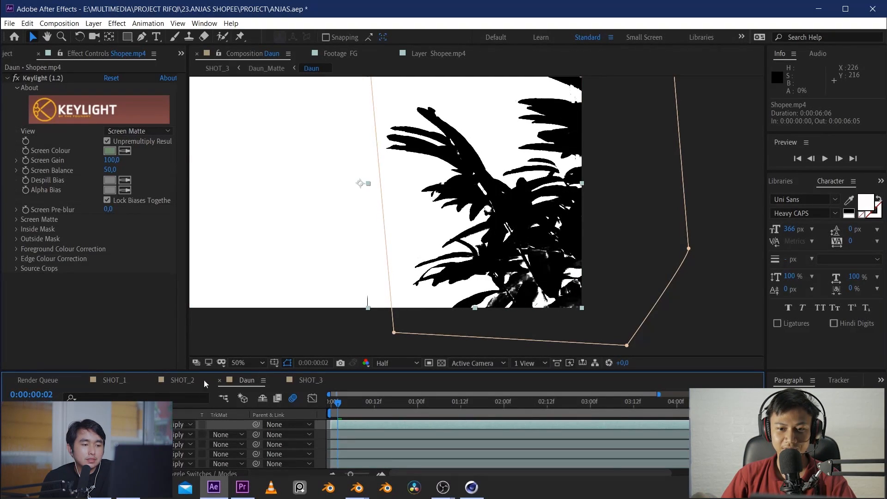
# Open the Daun_Matte composition and examine the edges and gaps of the cut-out leaves
pyautogui.press('Tab')
pyautogui.click(270, 445)
pyautogui.scroll(-2, 522, 226)
pyautogui.scroll(4, 517, 231)
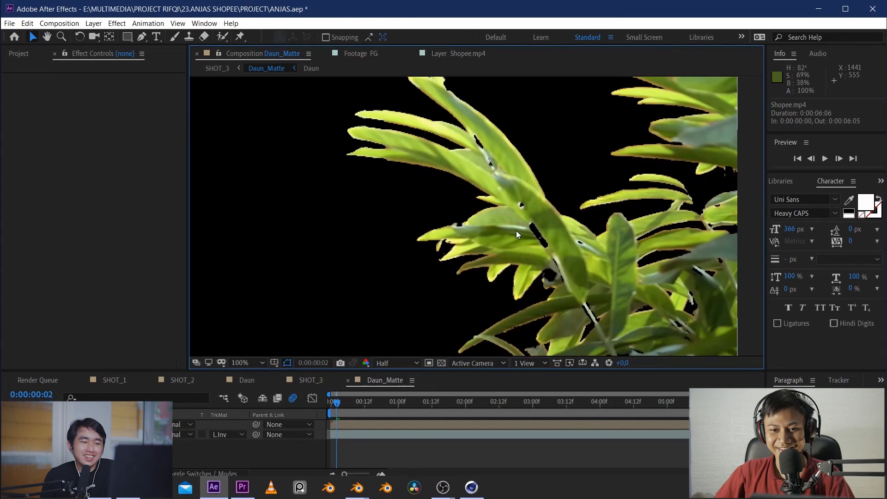
pyautogui.scroll(-3, 542, 233)
pyautogui.scroll(2, 623, 263)
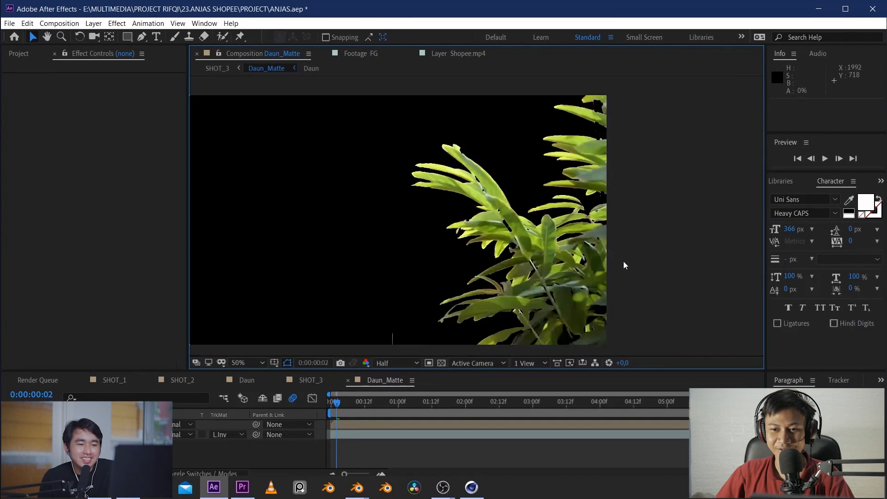
pyautogui.scroll(2, 623, 261)
pyautogui.scroll(-4, 472, 251)
pyautogui.scroll(1, 475, 253)
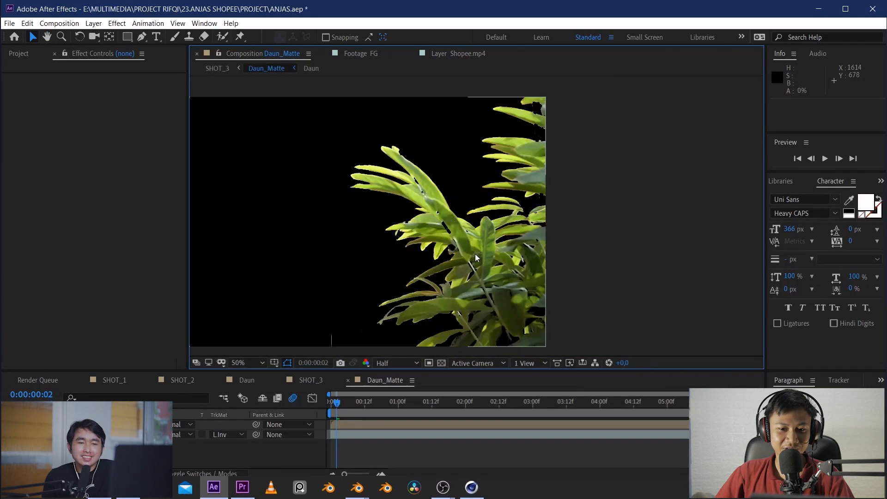
pyautogui.scroll(1, 475, 253)
# Return to SHOT_1, go to 0:00:02:18, and select the Shopee.mp4 layer holding the grass masks
pyautogui.press('Tab')
pyautogui.click(427, 257)
pyautogui.press('Tab')
pyautogui.click(427, 291)
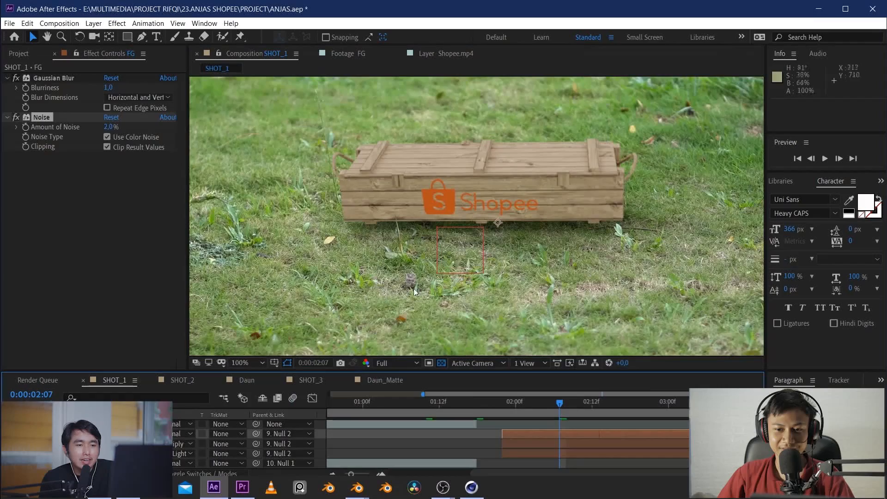
pyautogui.scroll(1, 507, 259)
pyautogui.scroll(1, 538, 441)
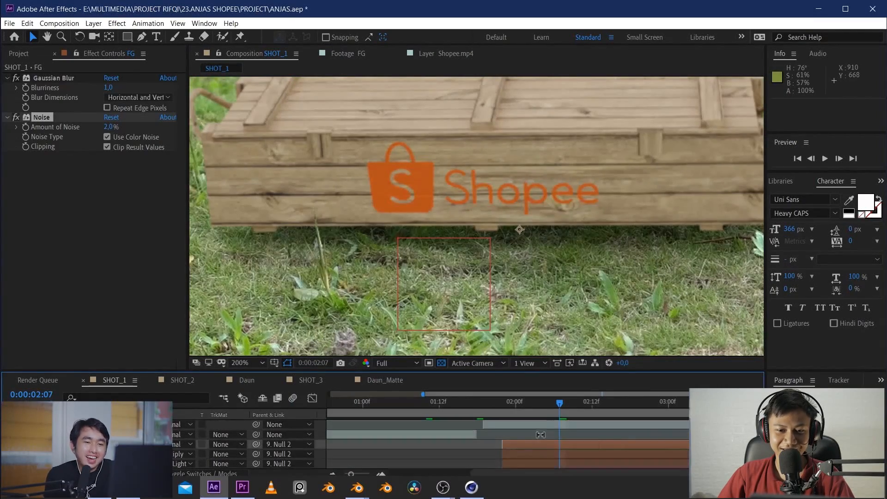
pyautogui.moveTo(560, 404); pyautogui.dragTo(630, 412)
pyautogui.click(619, 426)
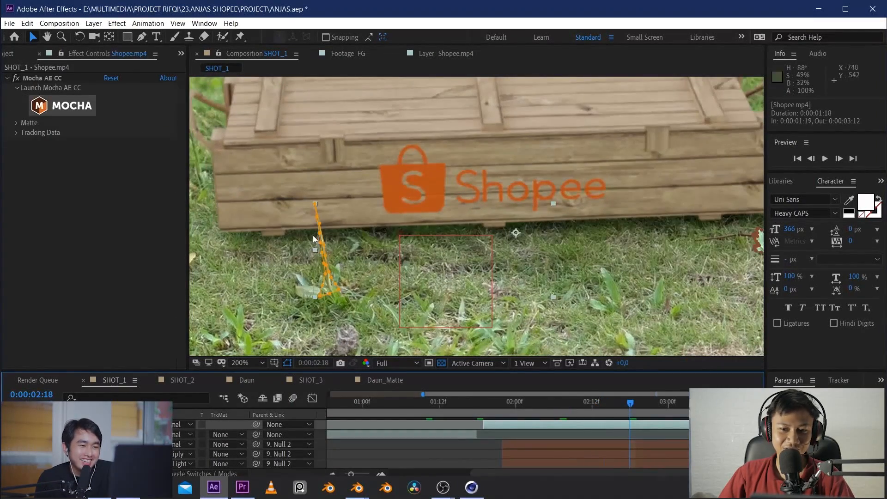
# Go to 0:00:02:20 and examine the masked grass blade and leaf in front of the crate
pyautogui.scroll(-4, 356, 228)
pyautogui.scroll(6, 387, 259)
pyautogui.moveTo(498, 402); pyautogui.dragTo(639, 402)
pyautogui.scroll(-2, 575, 258)
pyautogui.moveTo(363, 261); pyautogui.dragTo(468, 265, button='middle')
pyautogui.scroll(1, 467, 265)
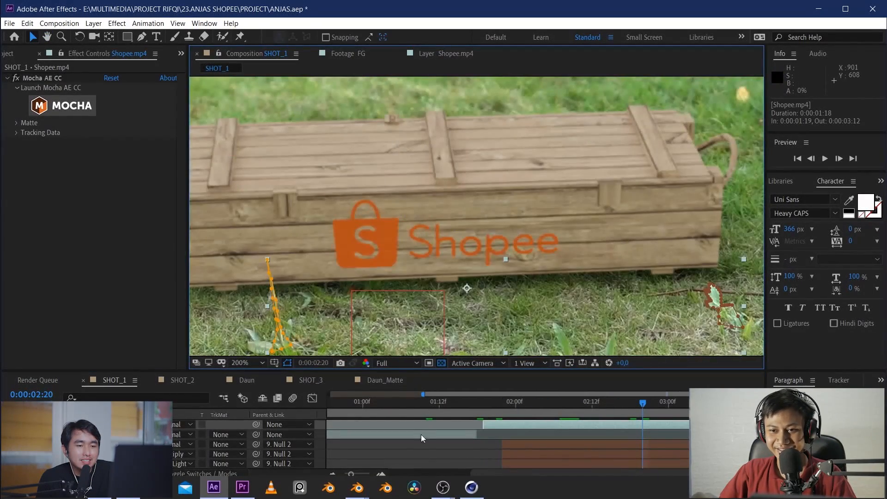
# Hide the mask outlines by deselecting the layer, and examine the grass overlapping the crate's lower edge
pyautogui.click(420, 433)
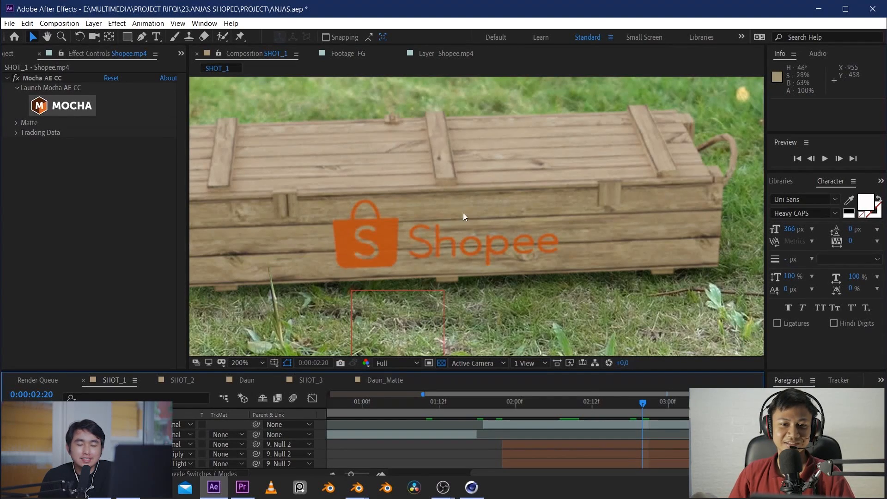
pyautogui.moveTo(353, 271); pyautogui.dragTo(458, 266, button='middle')
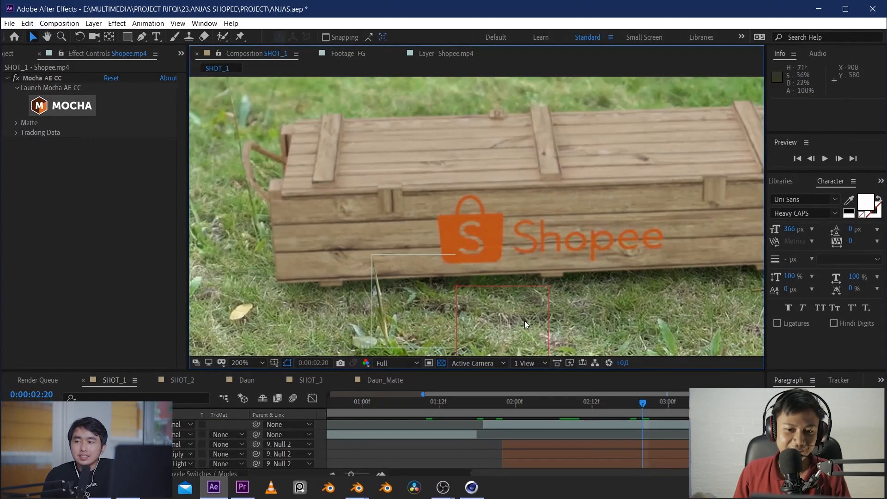
pyautogui.scroll(1, 404, 310)
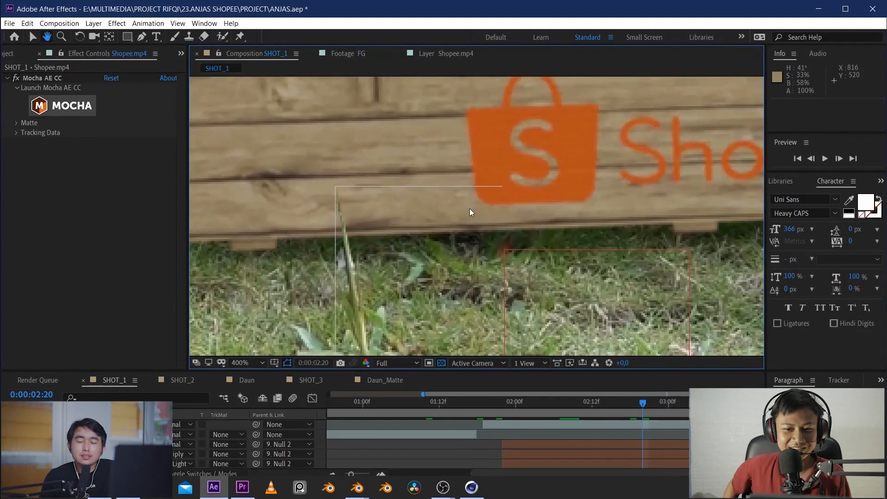
pyautogui.scroll(-3, 469, 208)
pyautogui.scroll(-4, 506, 215)
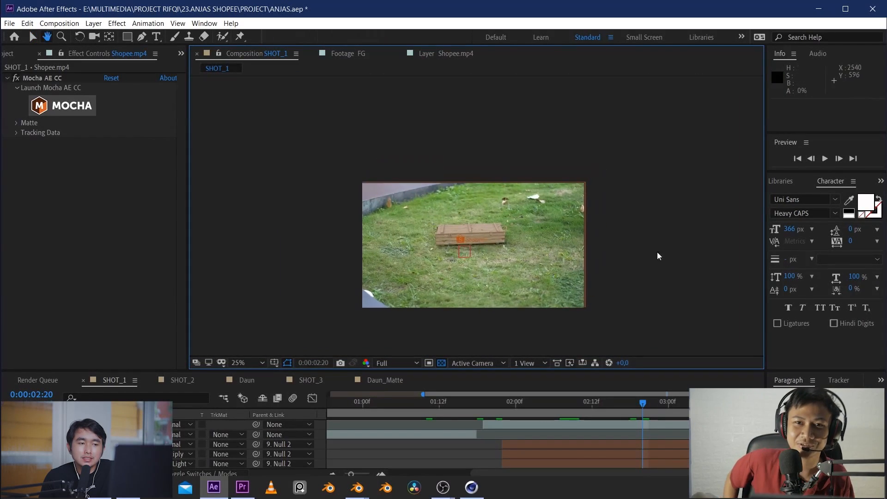
pyautogui.scroll(5, 443, 253)
pyautogui.moveTo(431, 277); pyautogui.dragTo(433, 52, button='middle')
pyautogui.scroll(1, 302, 250)
pyautogui.scroll(-4, 392, 241)
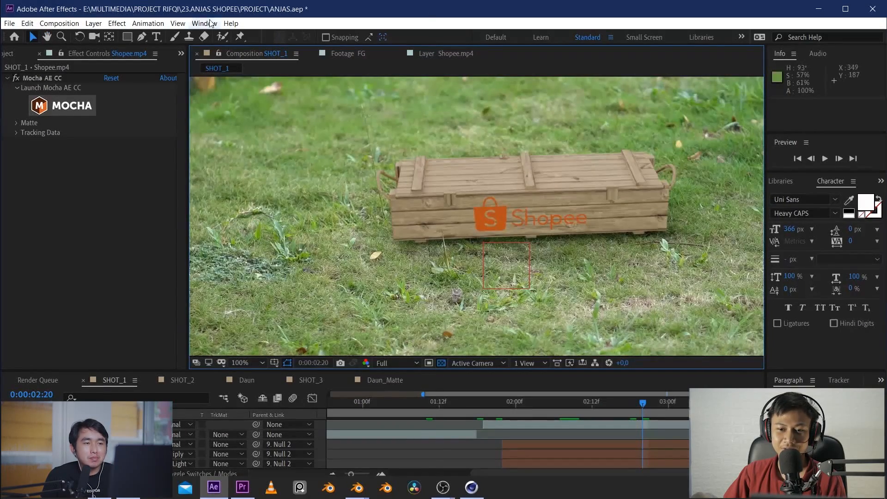
# Open the Lumetri Scopes and examine the waveform of the SHOT_1 frame, both in wide view and close to the crate
pyautogui.click(204, 23)
pyautogui.click(277, 246)
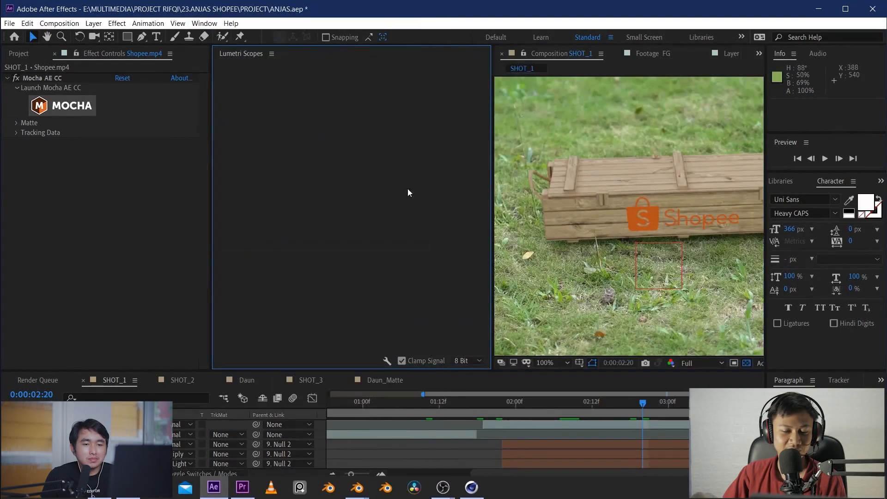
pyautogui.scroll(-2, 608, 212)
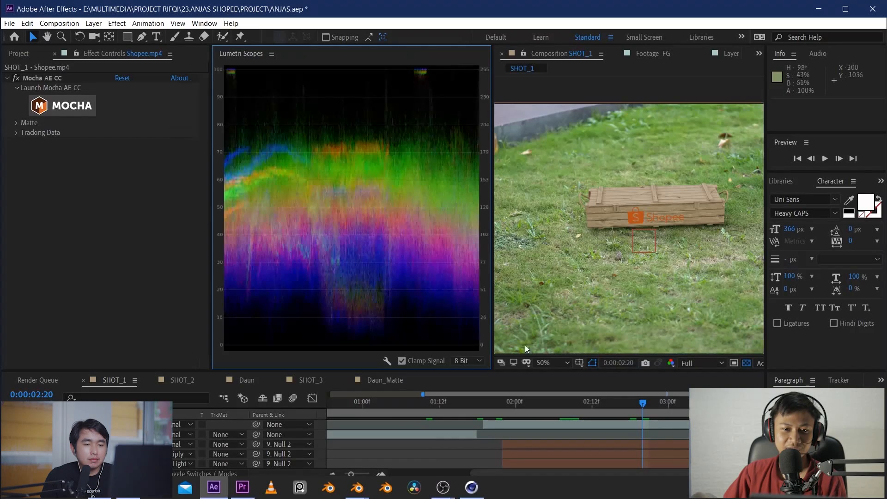
pyautogui.scroll(3, 609, 254)
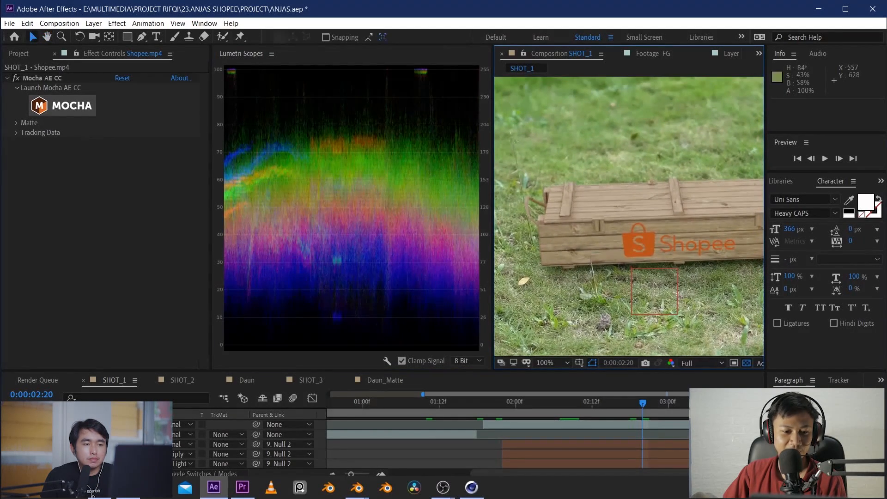
# Select the FG crate layer and toggle the visibility of it and its two SHADOW layers to compare their effect on the frame
pyautogui.click(692, 263)
pyautogui.click(8, 444)
pyautogui.click(9, 444)
pyautogui.click(9, 444)
pyautogui.scroll(-1, 62, 467)
pyautogui.scroll(1, 46, 457)
pyautogui.moveTo(8, 454); pyautogui.dragTo(10, 464)
pyautogui.scroll(-1, 18, 459)
pyautogui.scroll(1, 16, 455)
pyautogui.moveTo(8, 452); pyautogui.dragTo(9, 440)
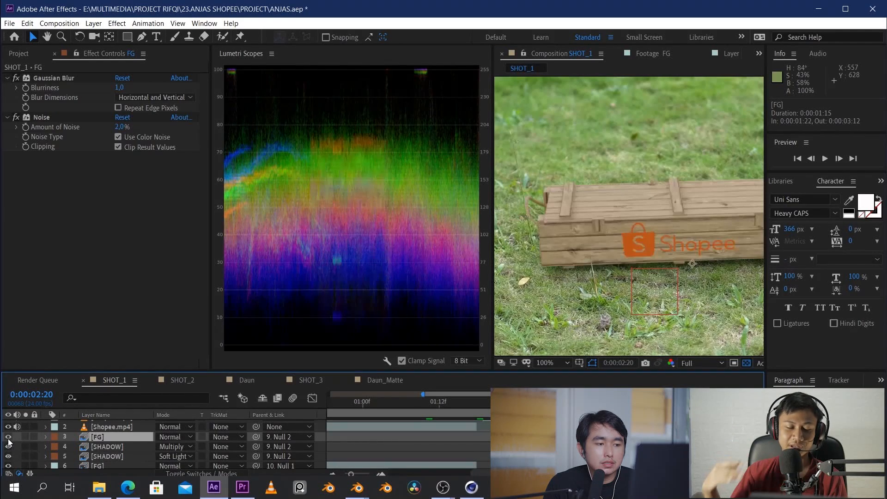
# Solo the Soft Light SHADOW layer briefly to inspect it on its own, and reveal its opacity
pyautogui.press('.')
pyautogui.click(95, 455)
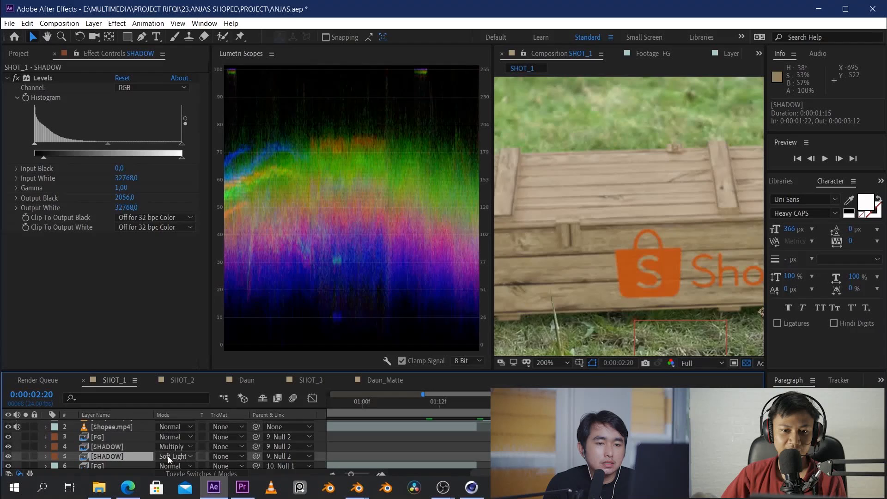
pyautogui.click(25, 455)
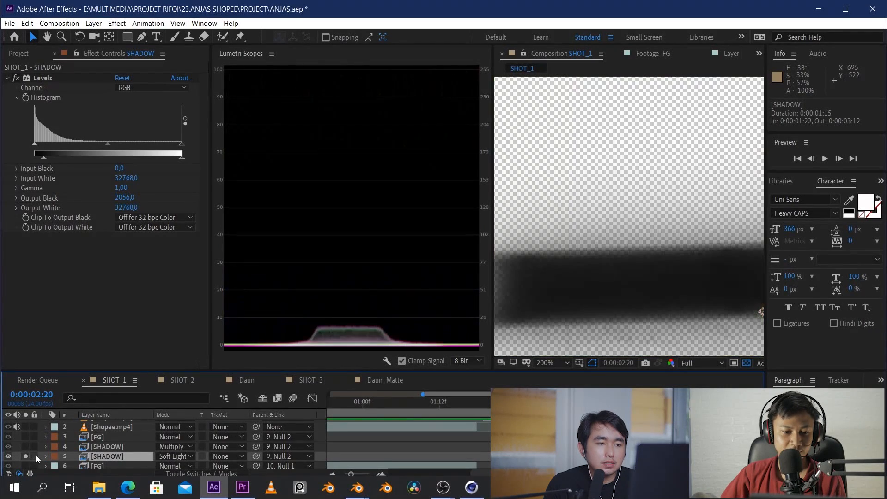
pyautogui.click(29, 457)
pyautogui.press('t')
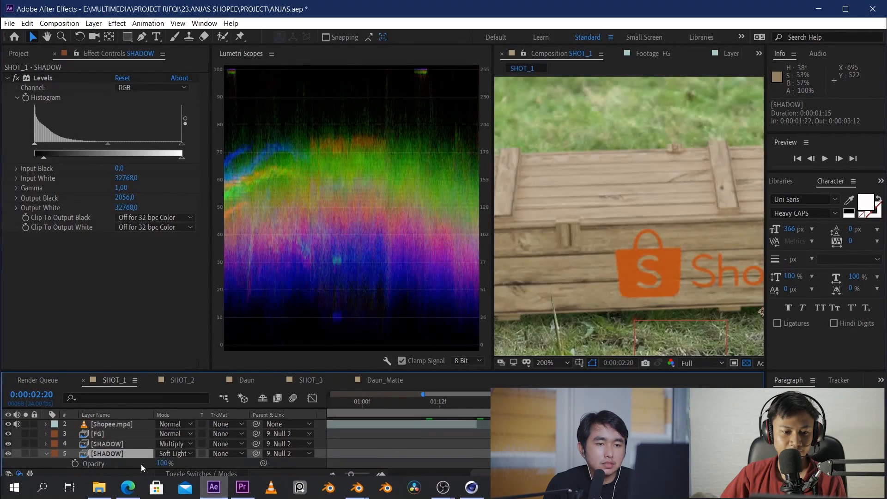
# Try the Soft Light SHADOW layer in Normal blending mode with the Multiply shadow hidden, and undo both changes
pyautogui.click(179, 457)
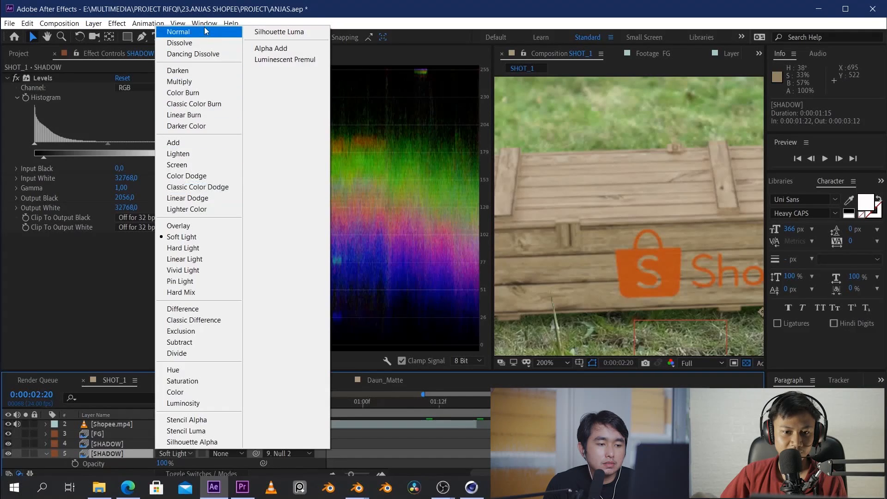
pyautogui.click(177, 29)
pyautogui.click(8, 444)
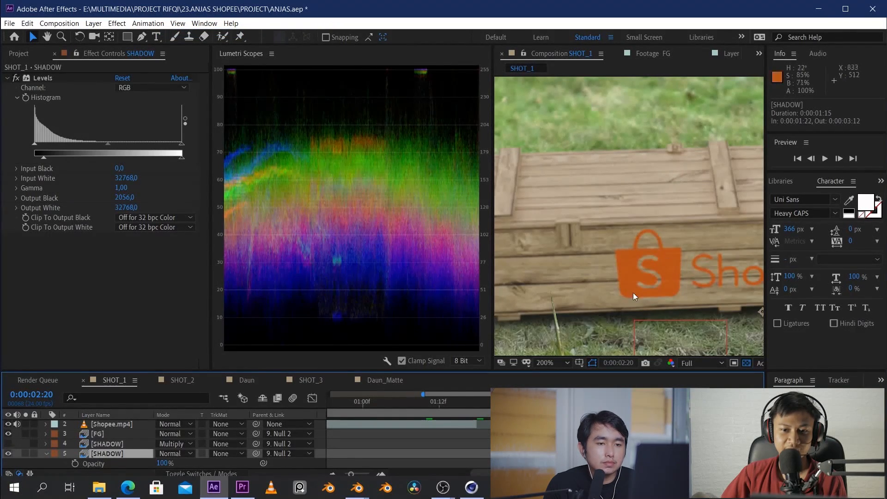
pyautogui.press(',')
pyautogui.hotkey('ctrl', 'z')
pyautogui.hotkey('ctrl', 'z')
# Add a Levels effect to the FG crate layer
pyautogui.scroll(3, 664, 203)
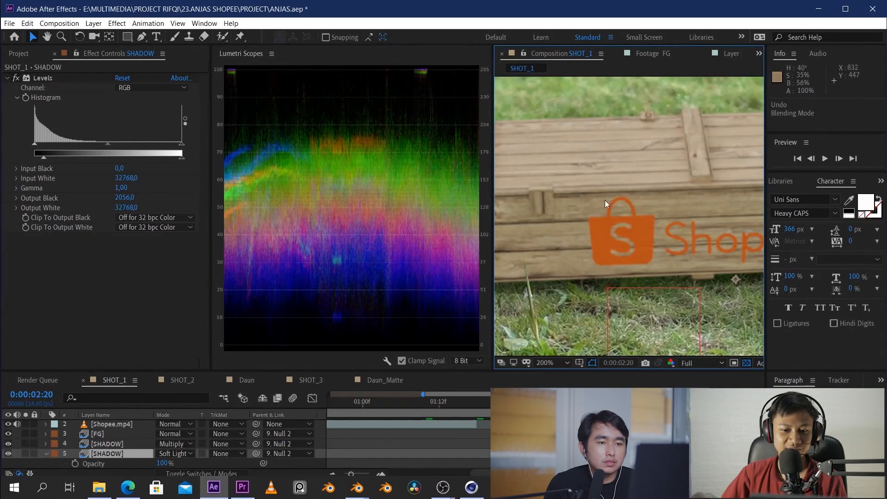
pyautogui.scroll(-3, 605, 201)
pyautogui.click(100, 434)
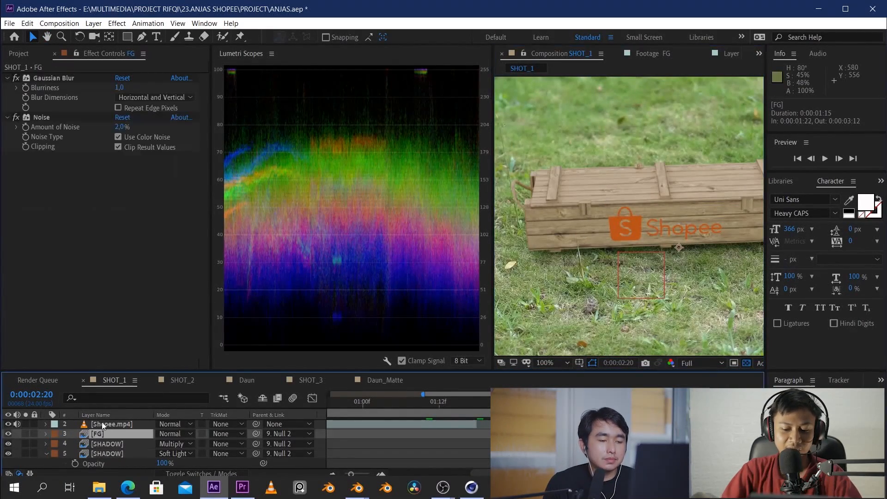
pyautogui.hotkey('ctrl', 'space')
pyautogui.write('leve')
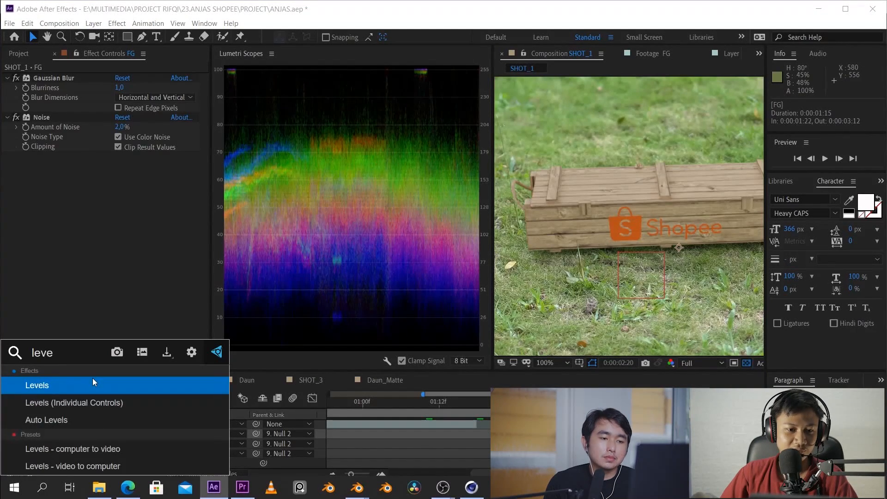
pyautogui.click(92, 377)
# Try darkening the crate and adjusting a single colour channel with Levels, resetting the effect after comparing it with the footage
pyautogui.scroll(2, 611, 199)
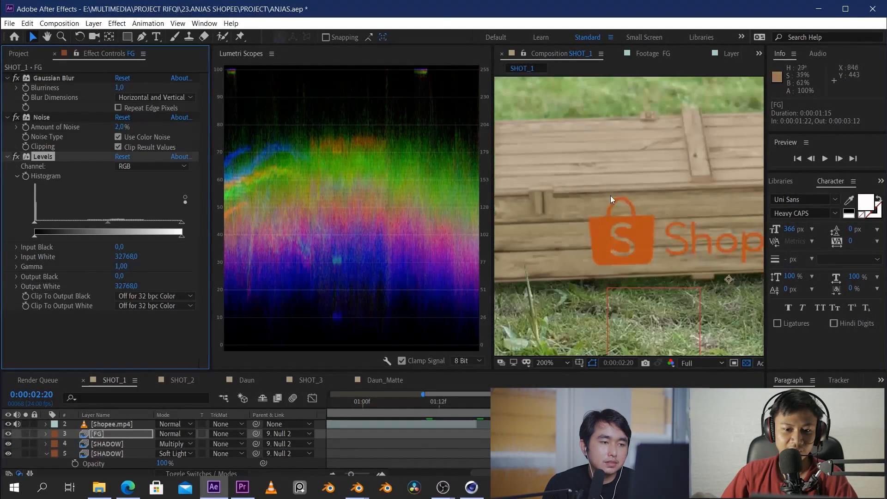
pyautogui.moveTo(107, 223); pyautogui.dragTo(131, 220)
pyautogui.moveTo(181, 235); pyautogui.dragTo(102, 226)
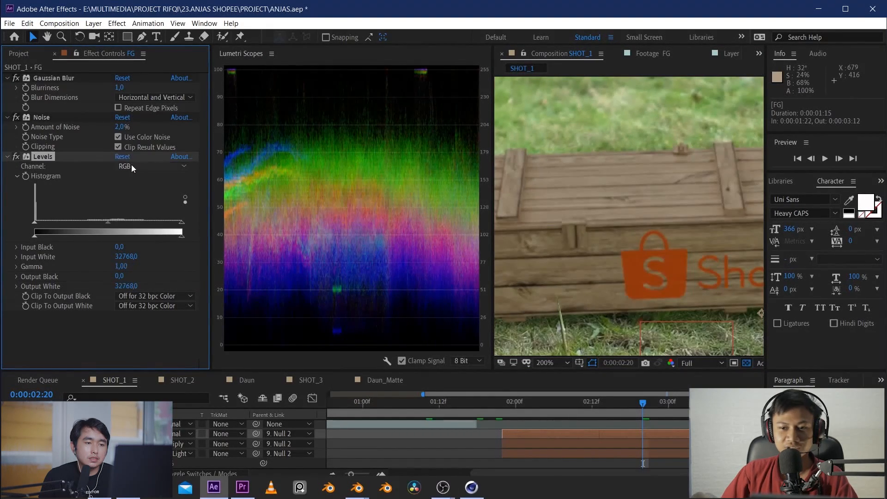
pyautogui.click(131, 165)
pyautogui.click(137, 212)
pyautogui.moveTo(86, 225); pyautogui.dragTo(66, 224)
pyautogui.click(121, 157)
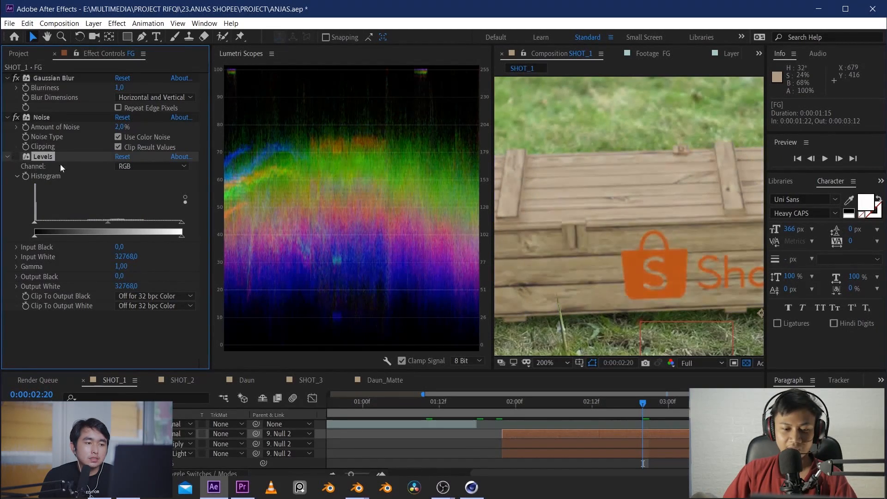
pyautogui.scroll(-4, 573, 175)
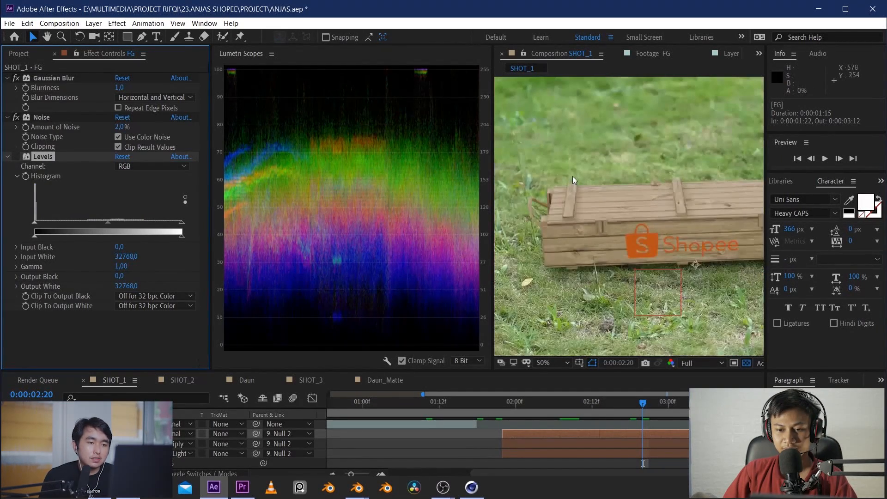